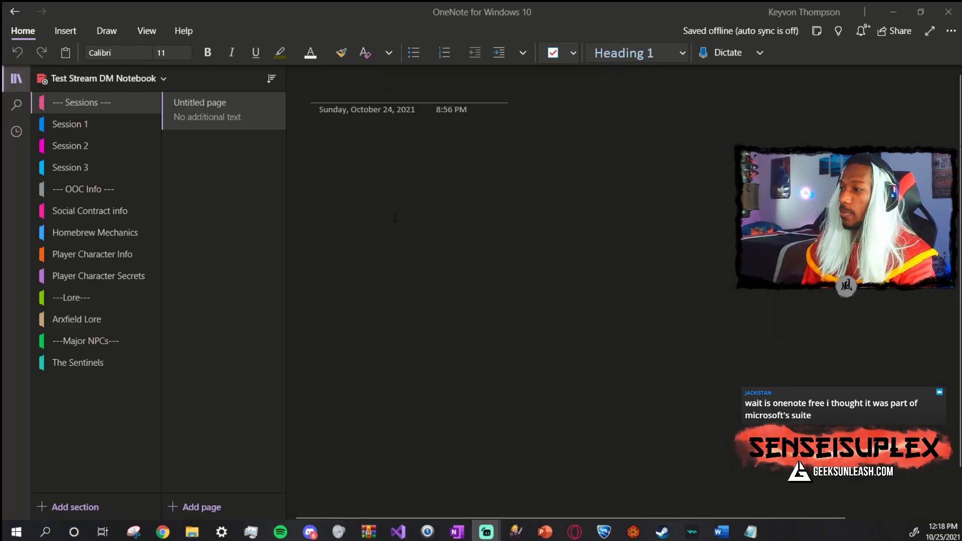
left_click(107, 80)
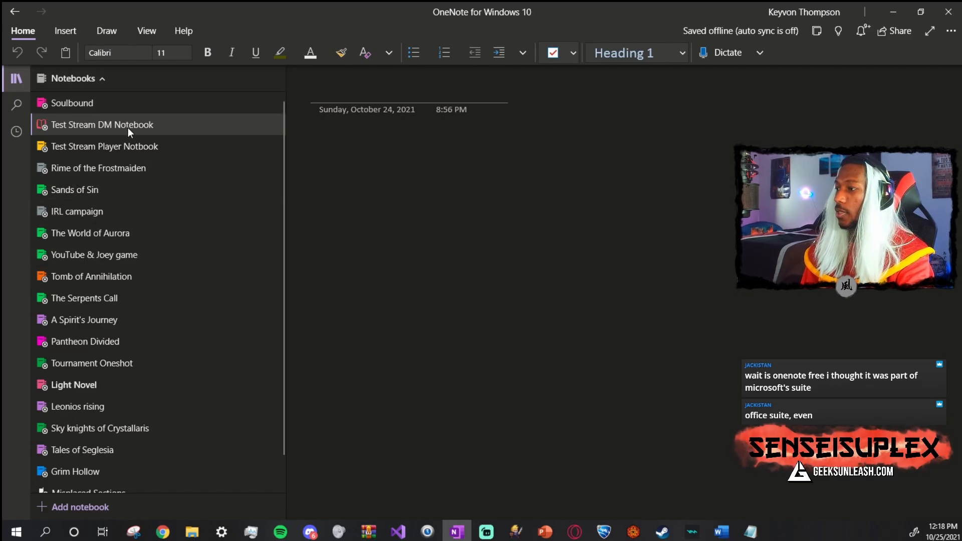
left_click(83, 80)
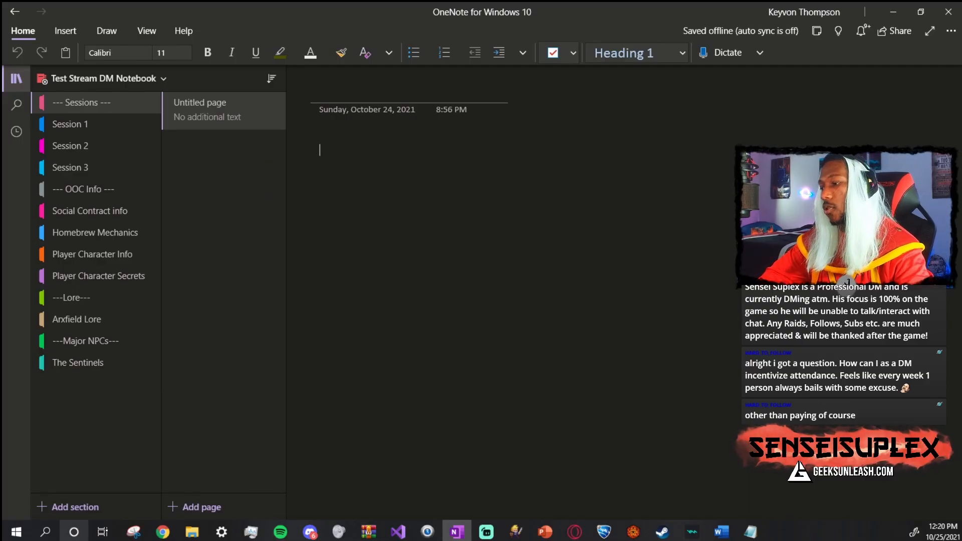
Step: Switch to Chrome, open YouTube in a new tab and show the videos of the Sensei_Suplex channel
left_click(163, 533)
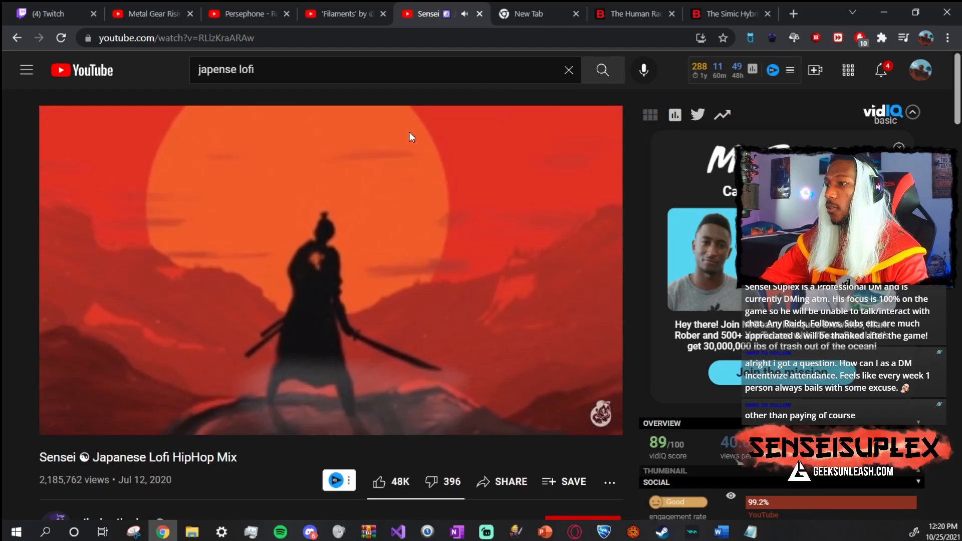
middle_click(87, 74)
left_click(467, 15)
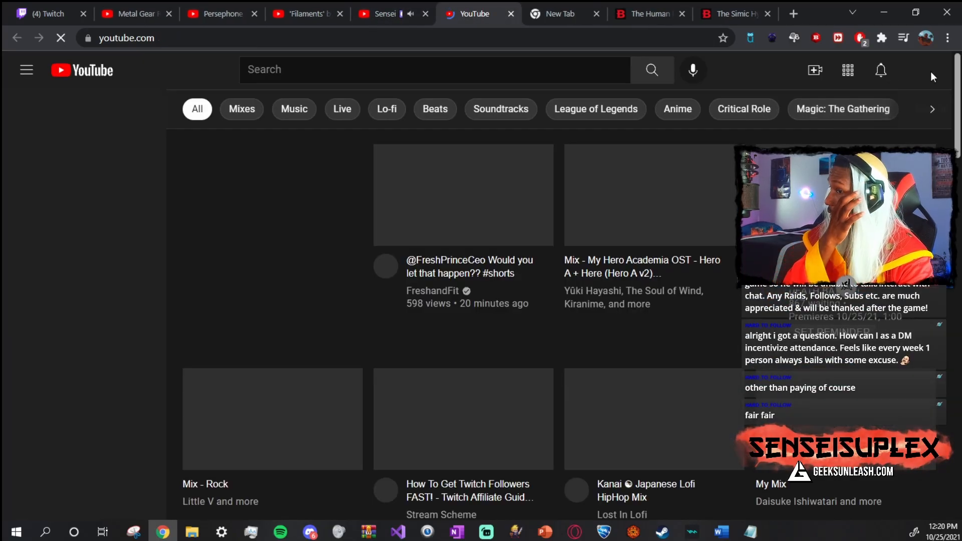
left_click(927, 75)
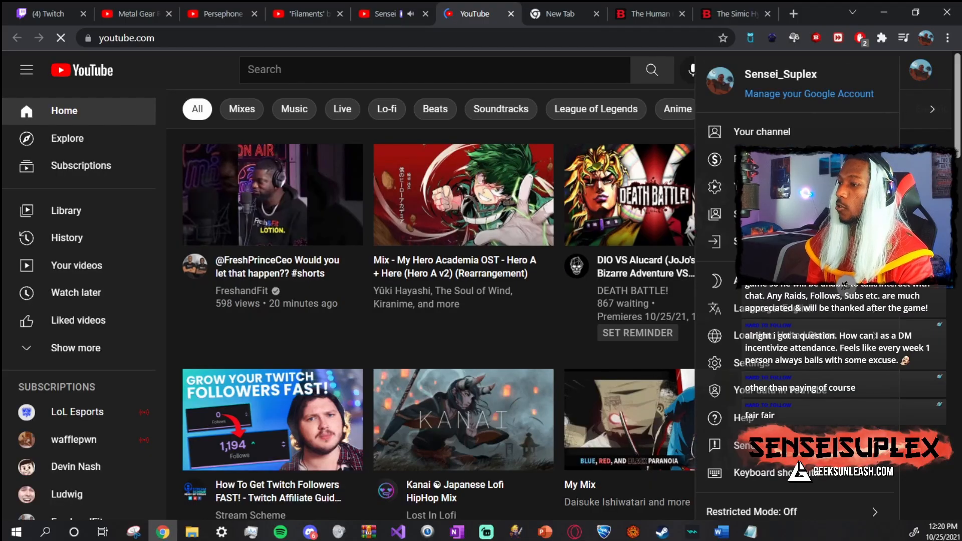
left_click(783, 145)
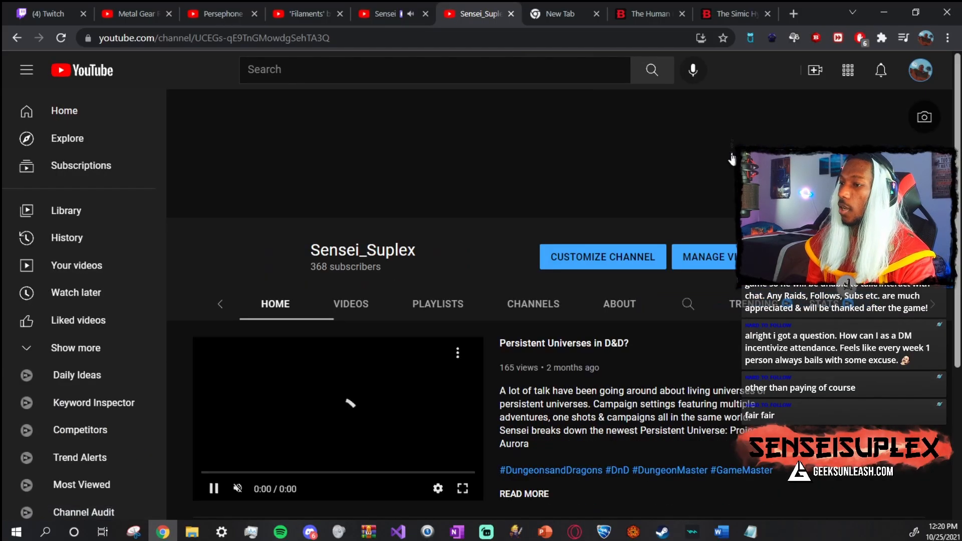
left_click(300, 319)
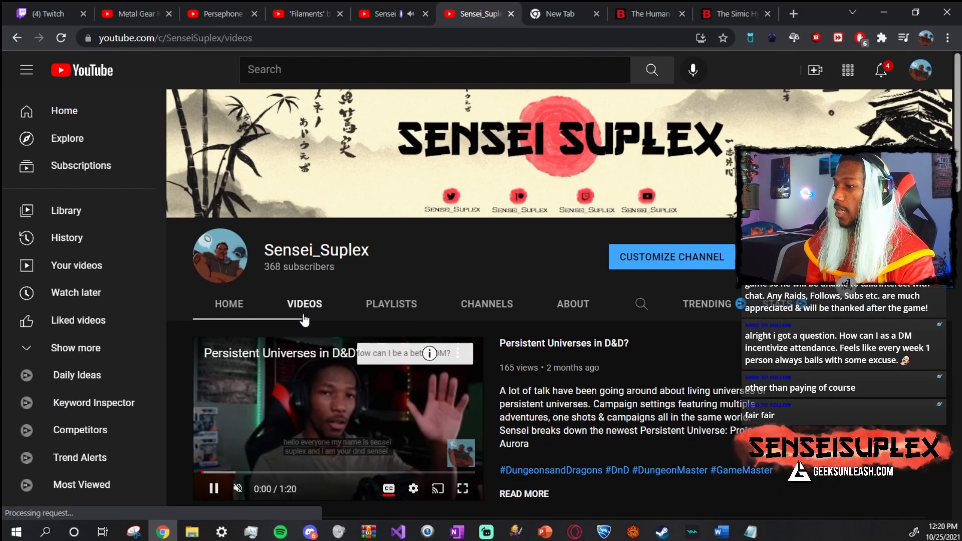
Step: Copy the link address of the "Tips for D&D Scheduling #shorts" video and share it in the stream chat
scroll(350, 300, "down", 10)
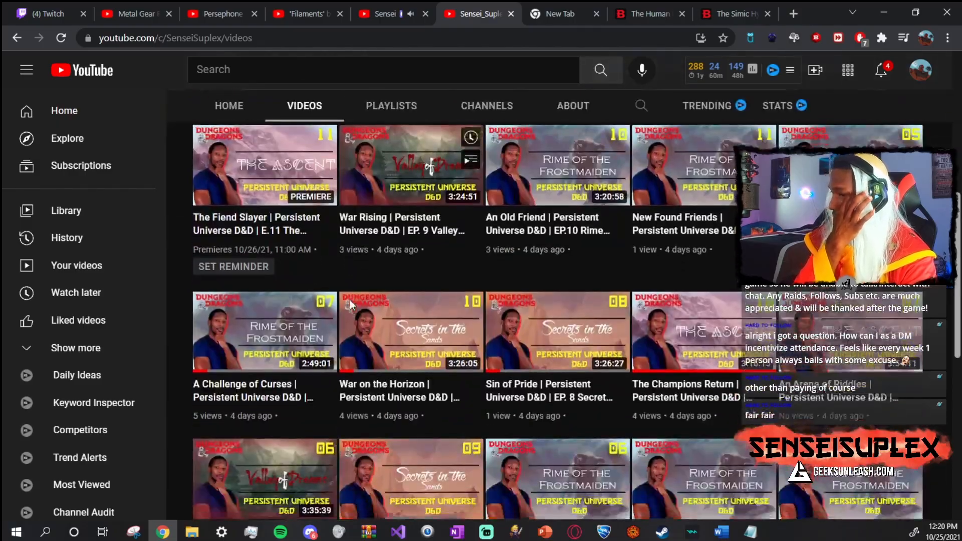
scroll(354, 308, "down", 10)
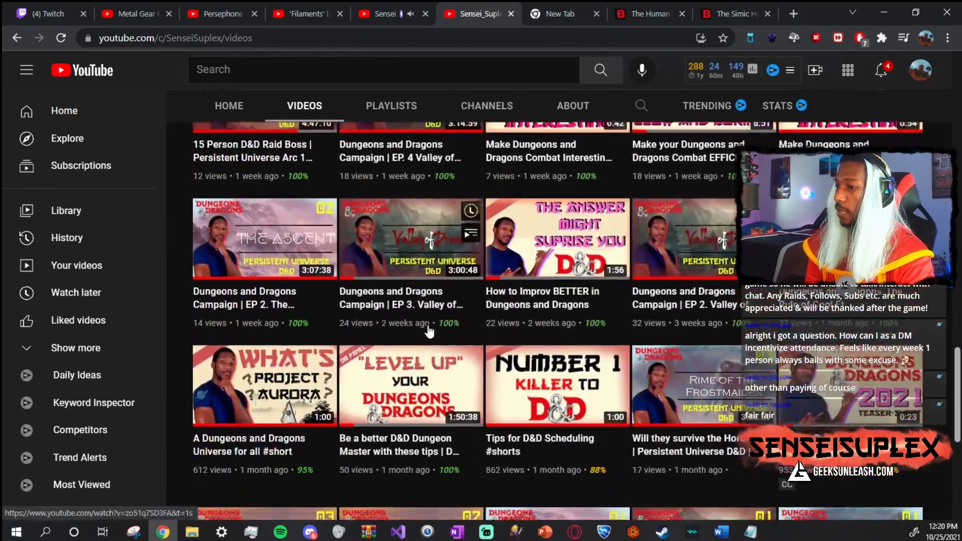
scroll(428, 331, "down", 3)
right_click(533, 271)
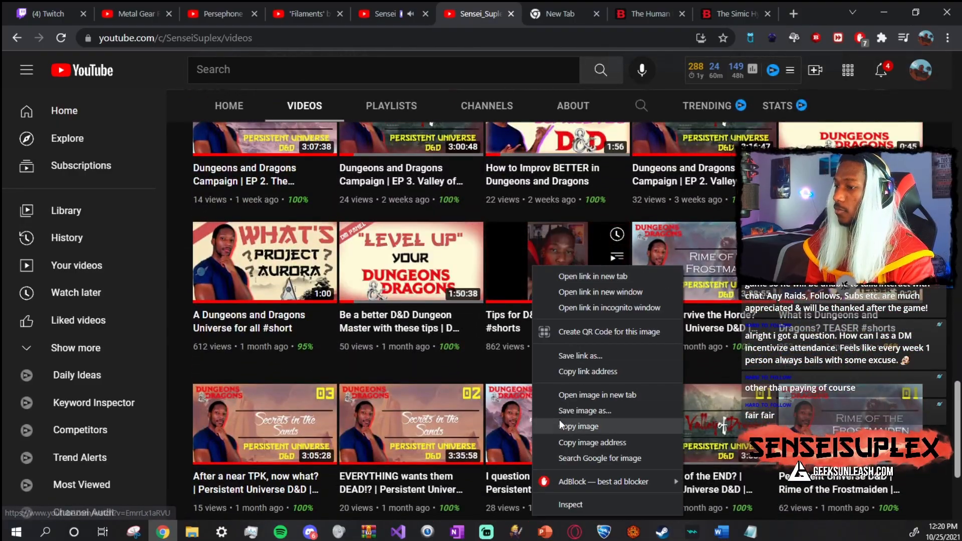
left_click(578, 426)
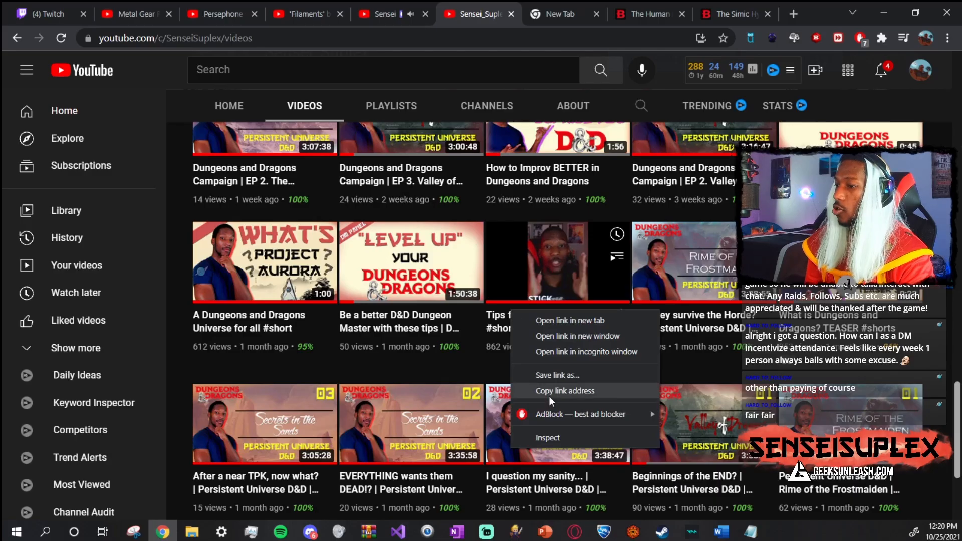
key("alt+Tab")
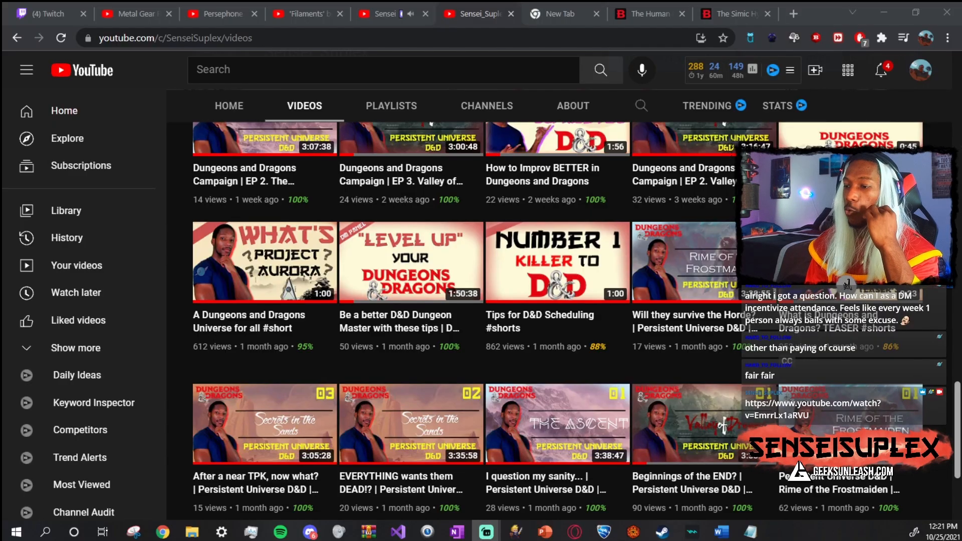
Step: Bring up the Twitch Stream Manager to check the stream and its chat
scroll(848, 284, "down", 3)
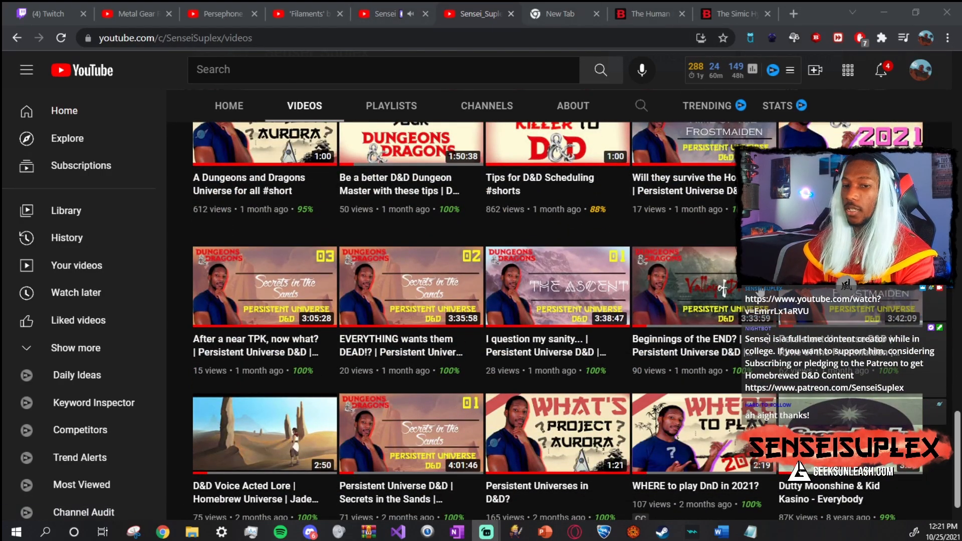
mouse_move(722, 531)
mouse_move(711, 500)
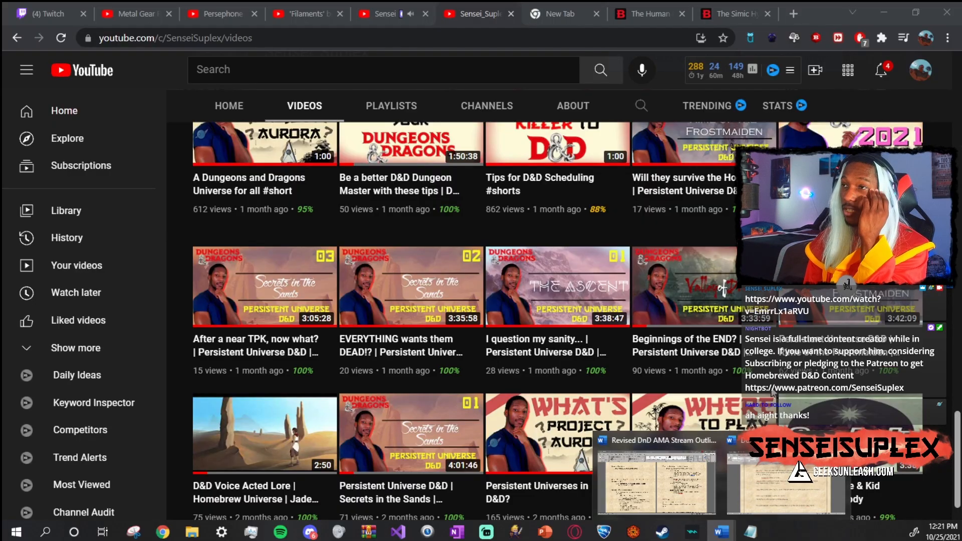
left_click(28, 7)
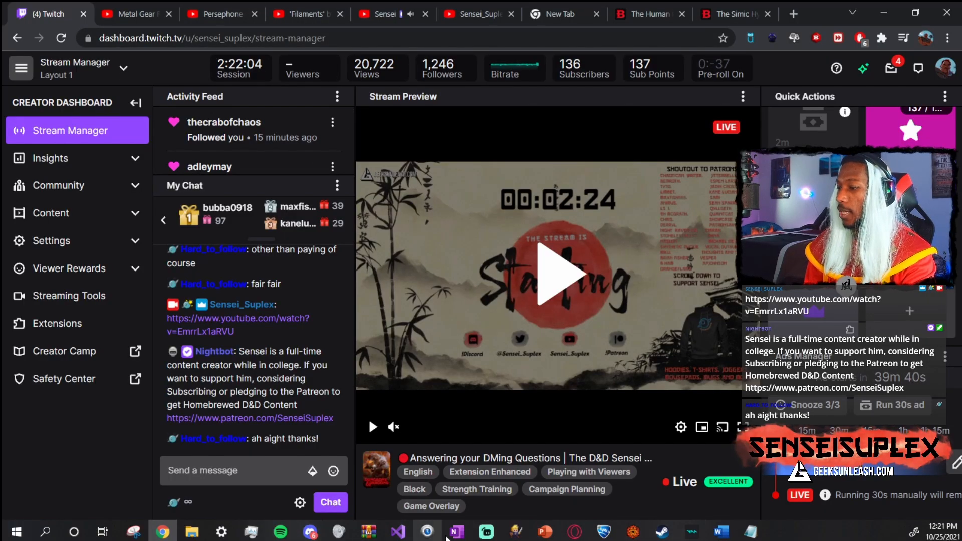
Step: Switch to OneNote, open the Session 1 section and look over its list of pages
left_click(456, 533)
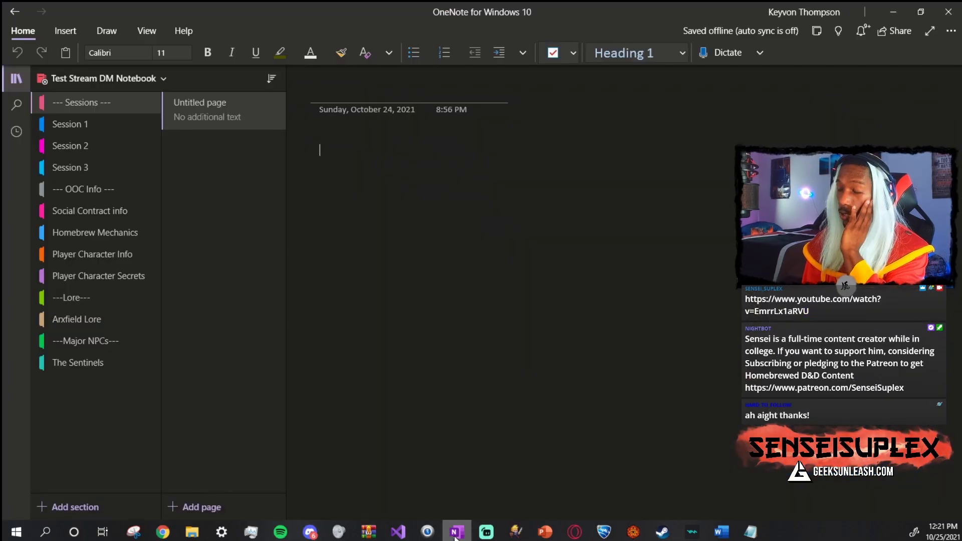
left_click(103, 125)
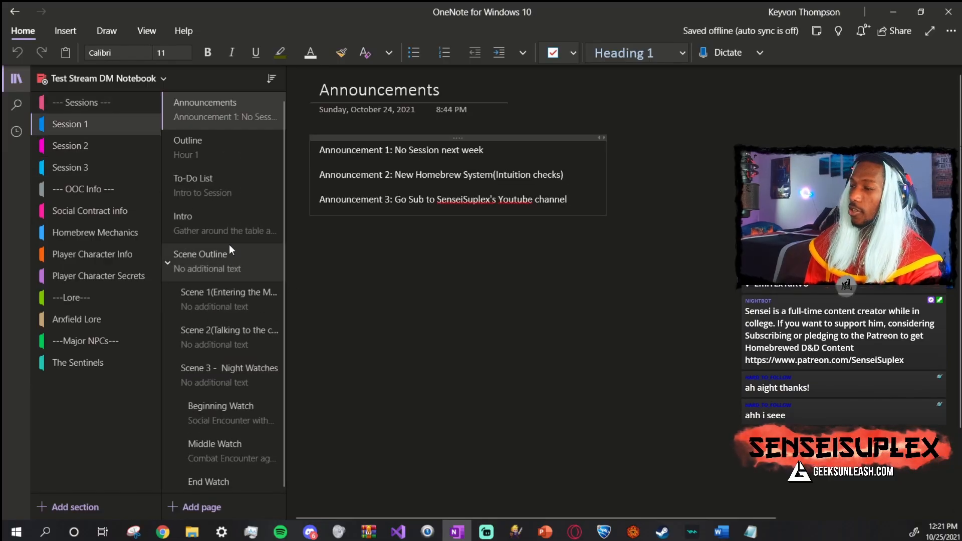
scroll(228, 243, "down", 1)
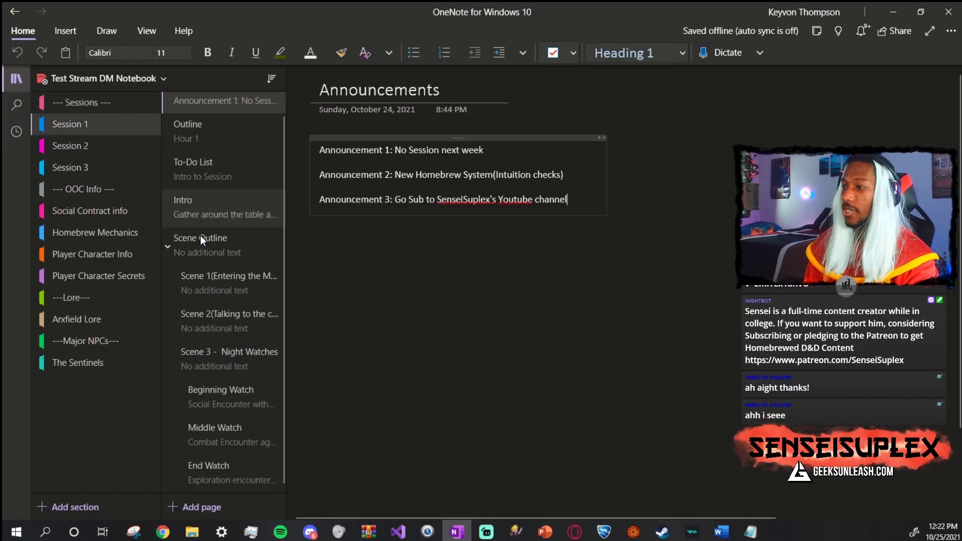
scroll(200, 235, "up", 1)
scroll(202, 437, "down", 1)
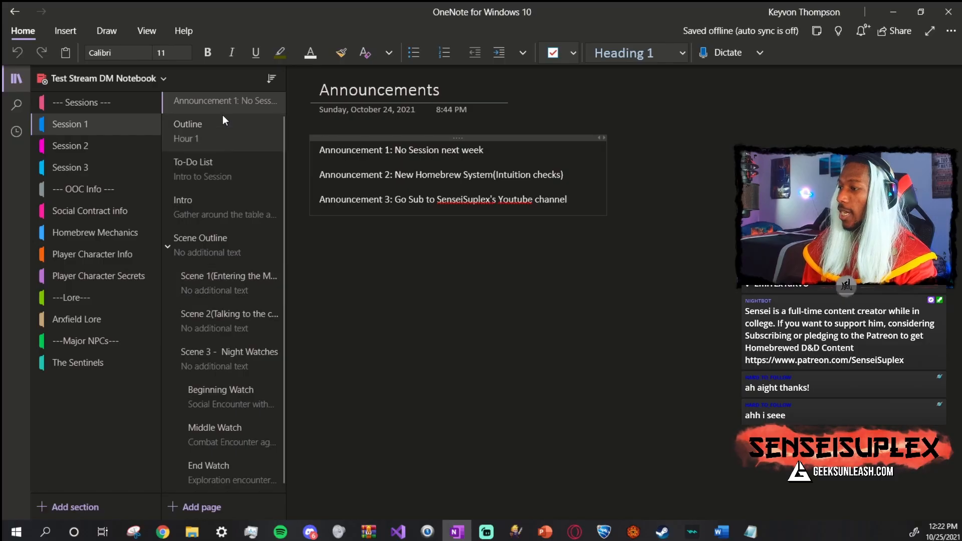
scroll(200, 160, "up", 1)
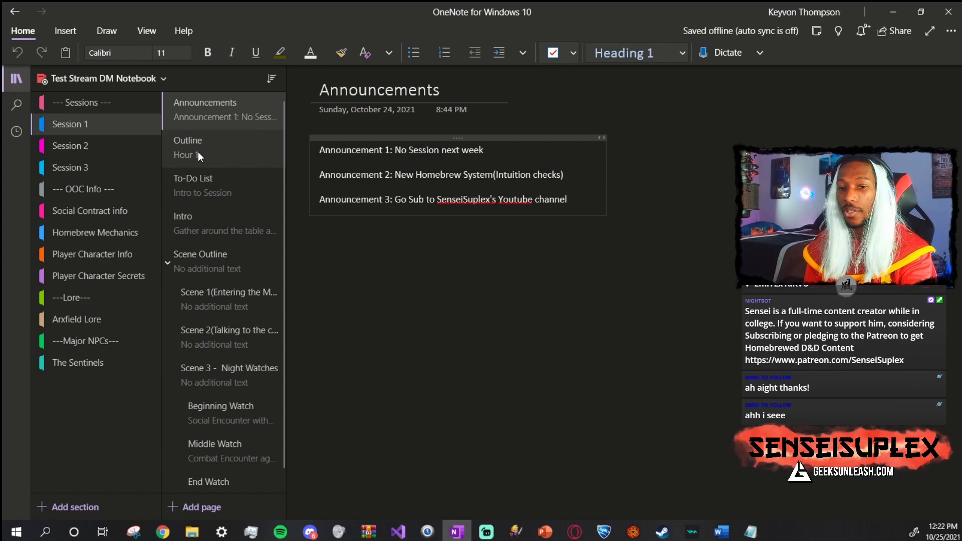
Step: On Session 1's Outline page, move the Hour 2 and Hour 3 tables up level with the Hour 1 table
left_click(224, 153)
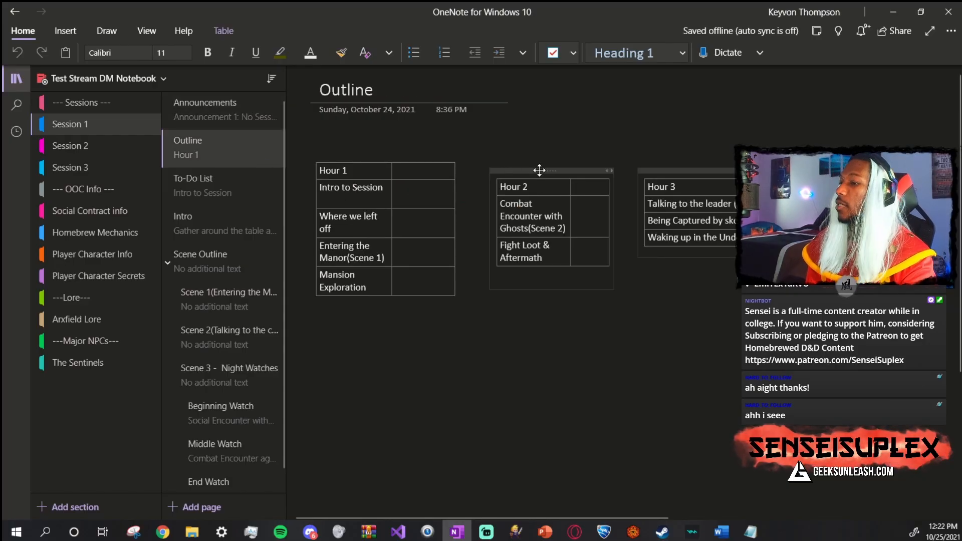
left_click_drag(537, 170, 536, 154)
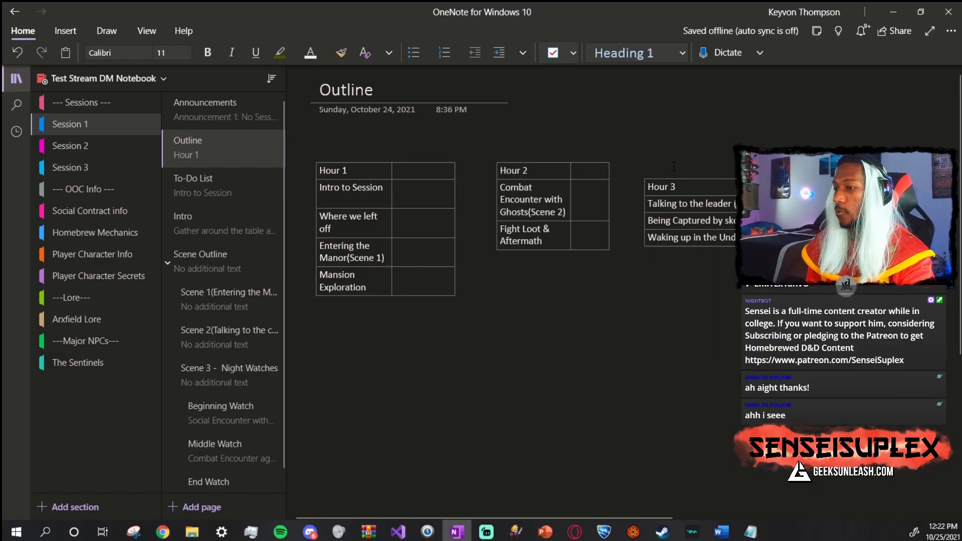
left_click_drag(682, 170, 680, 154)
left_click(696, 326)
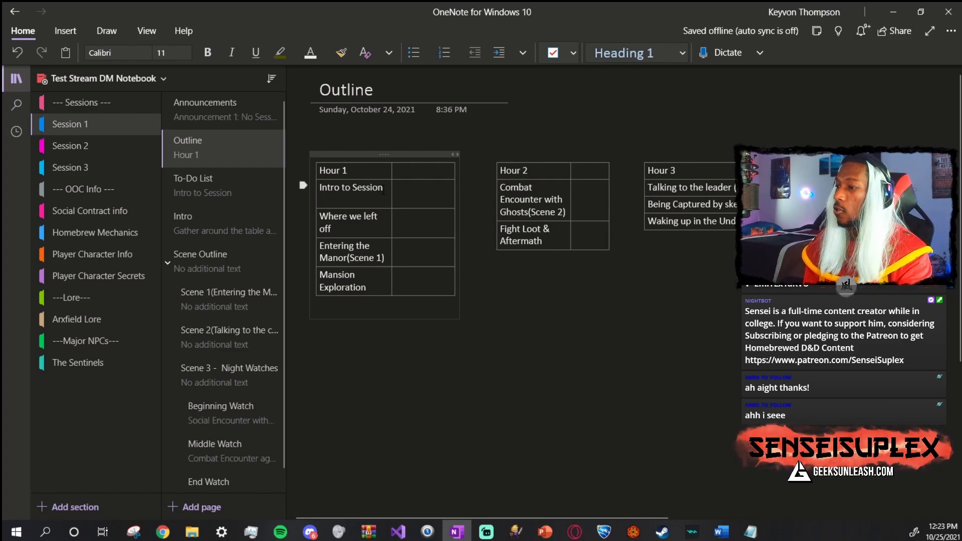
Step: Go through the Hour 1 table's Intro to Session, Where we left off and Entering the Manor entries, selecting each one's text
left_click_drag(373, 188, 328, 188)
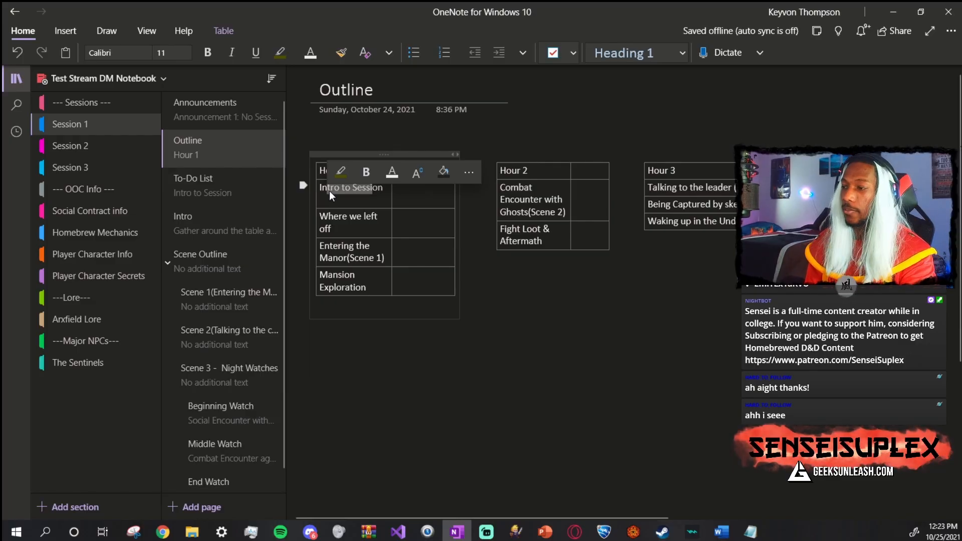
left_click_drag(332, 229, 320, 216)
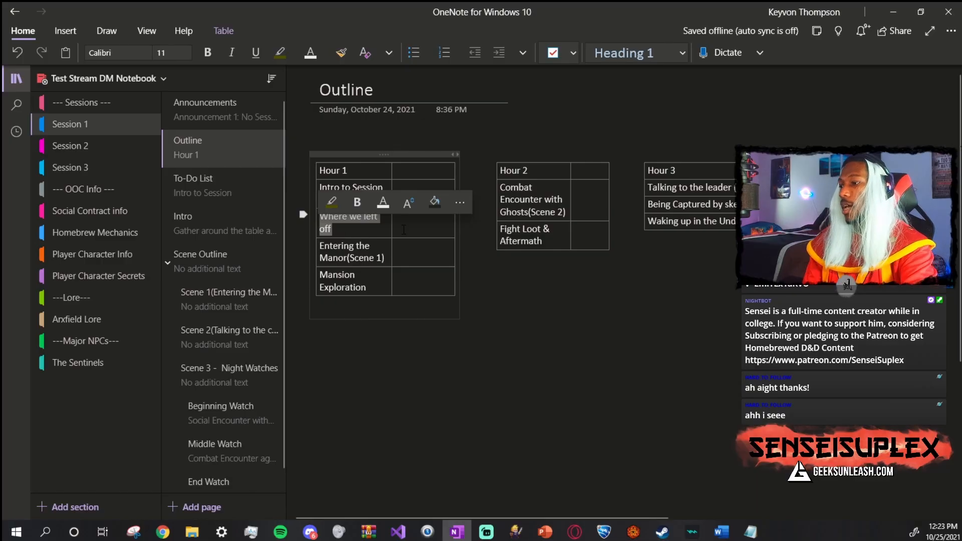
left_click_drag(385, 258, 324, 255)
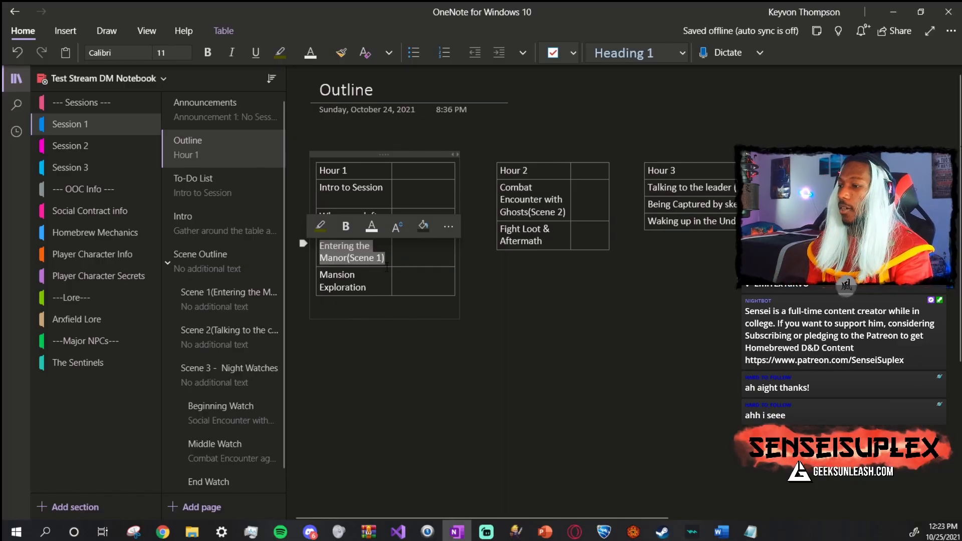
left_click(404, 266)
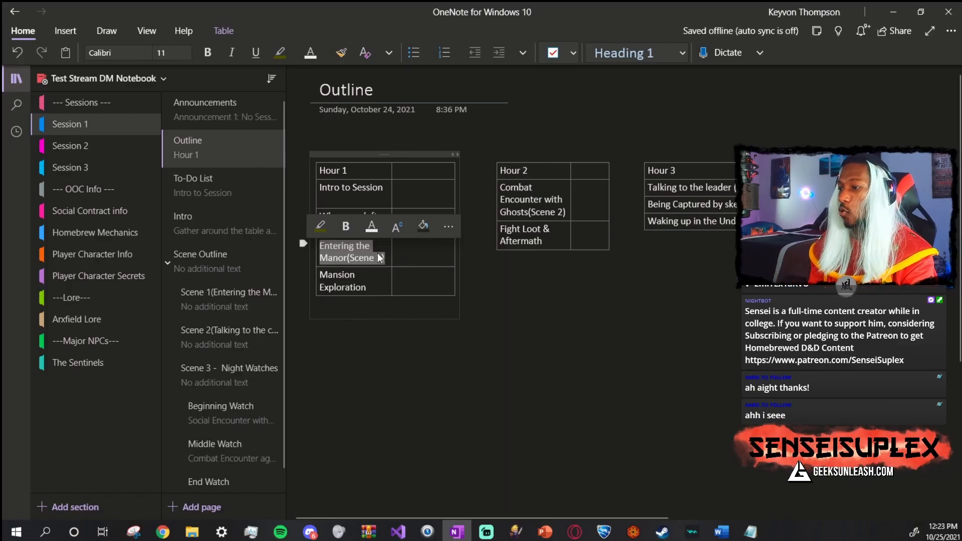
left_click(367, 288)
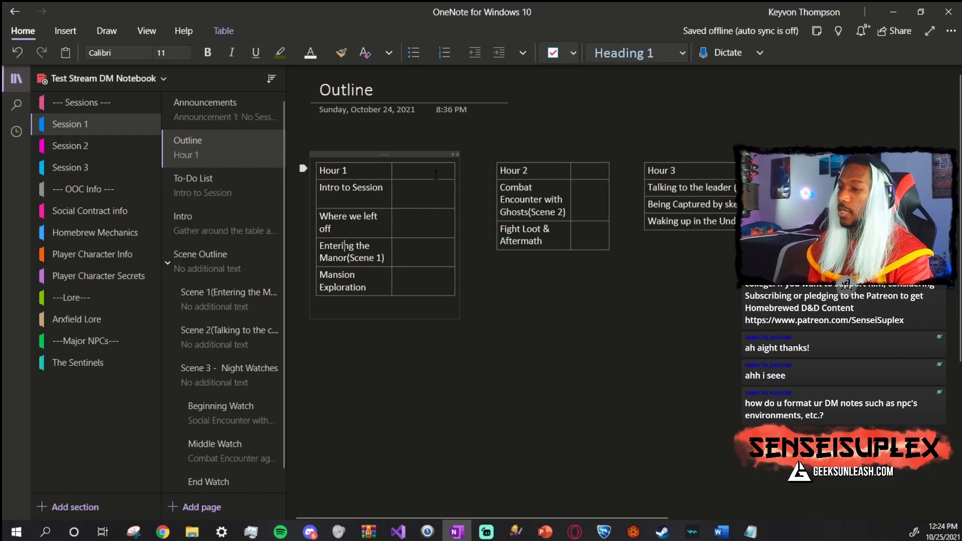
Step: Enter "Done" beside Intro to Session, Where we left off and Entering the Manor in the Hour 1 table
key("Down")
type("Done")
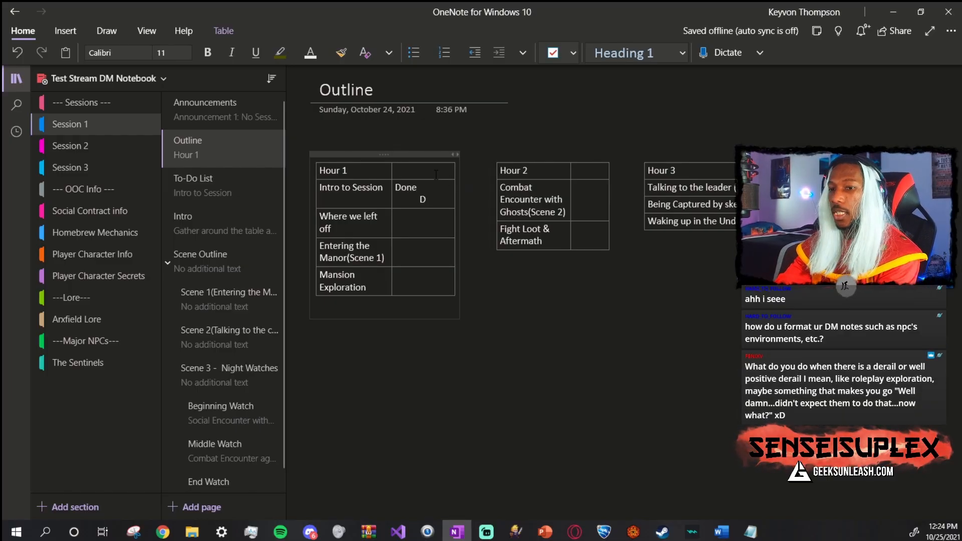
key("Down")
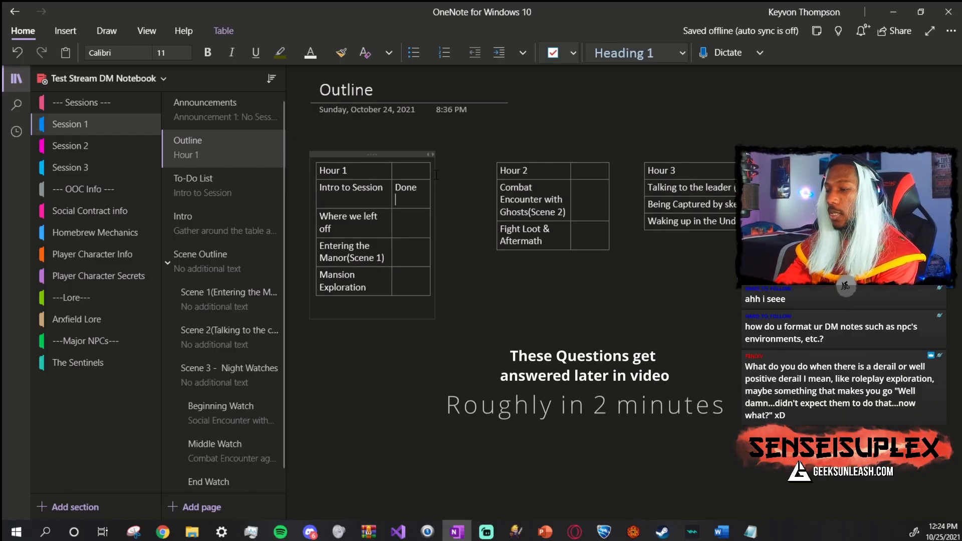
type("Done")
key("Down")
type("Done")
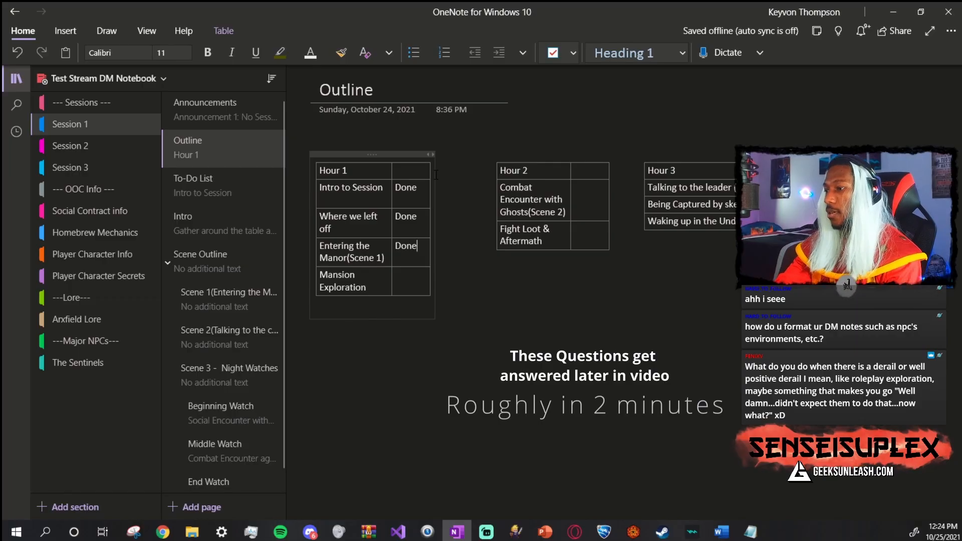
Step: Clear the "Done" entries from the second column of the Hour 1 table
key("Down")
key("Up")
key("BackSpace")
key("BackSpace")
key("BackSpace")
key("BackSpace")
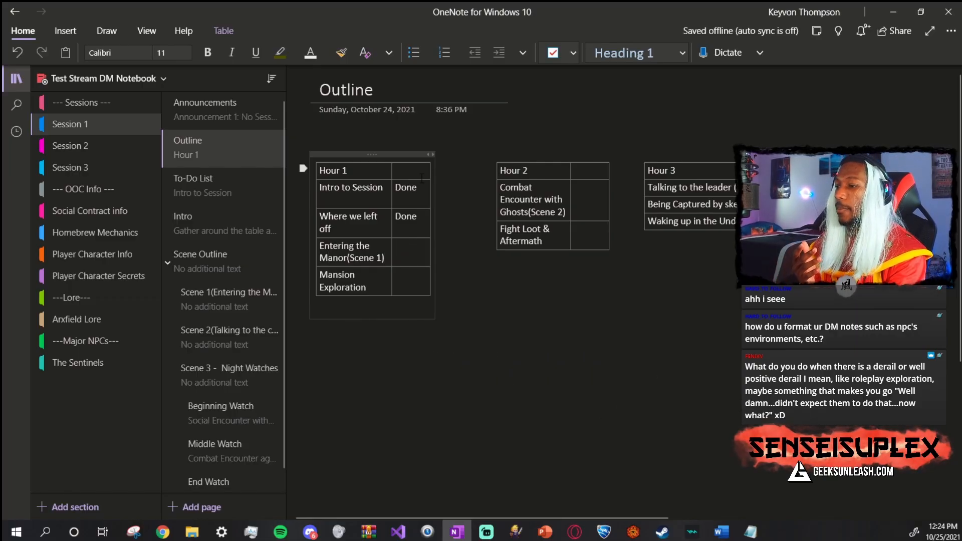
left_click_drag(418, 218, 399, 219)
key("BackSpace")
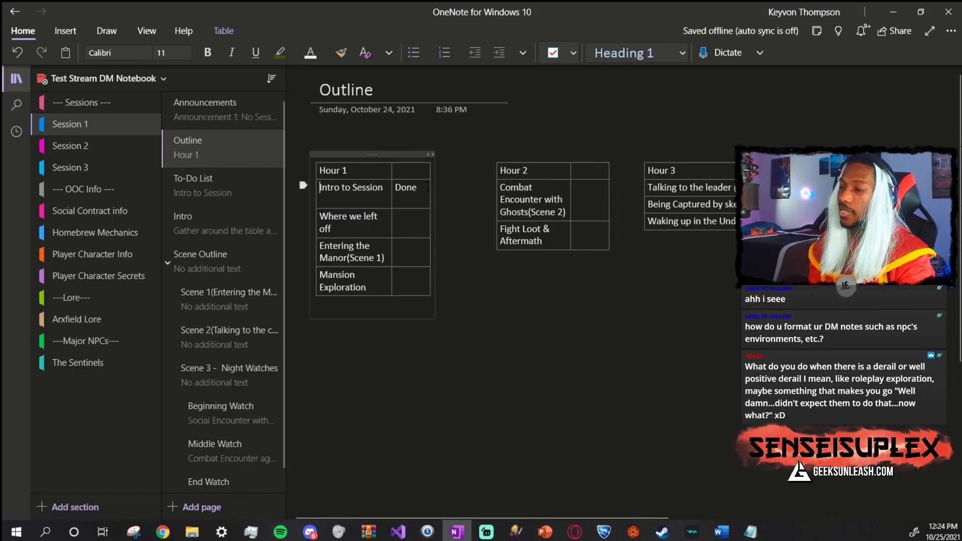
left_click_drag(418, 188, 399, 188)
key("BackSpace")
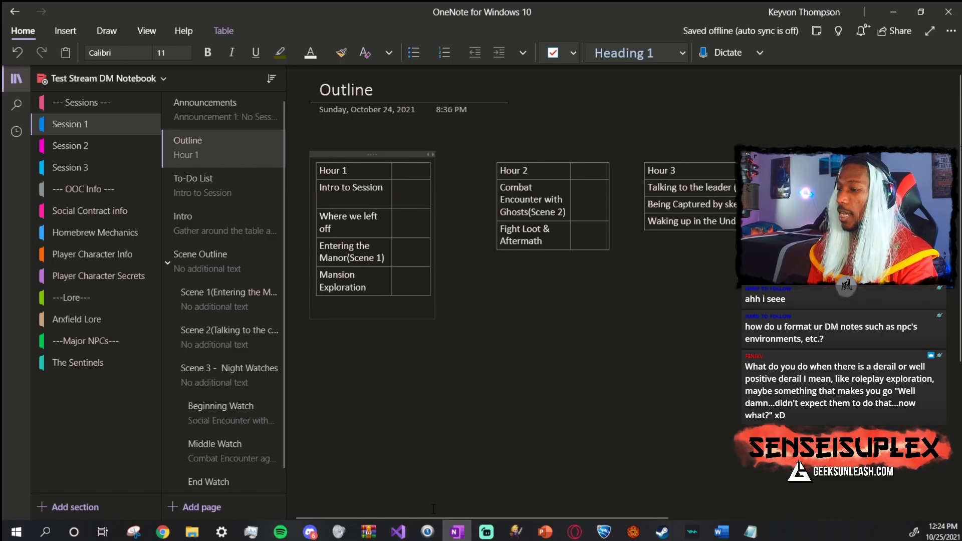
Step: Look across the Hour 2 and Hour 3 tables on Session 1's Outline page, returning to the Hour 1 table
left_click_drag(442, 515, 496, 475)
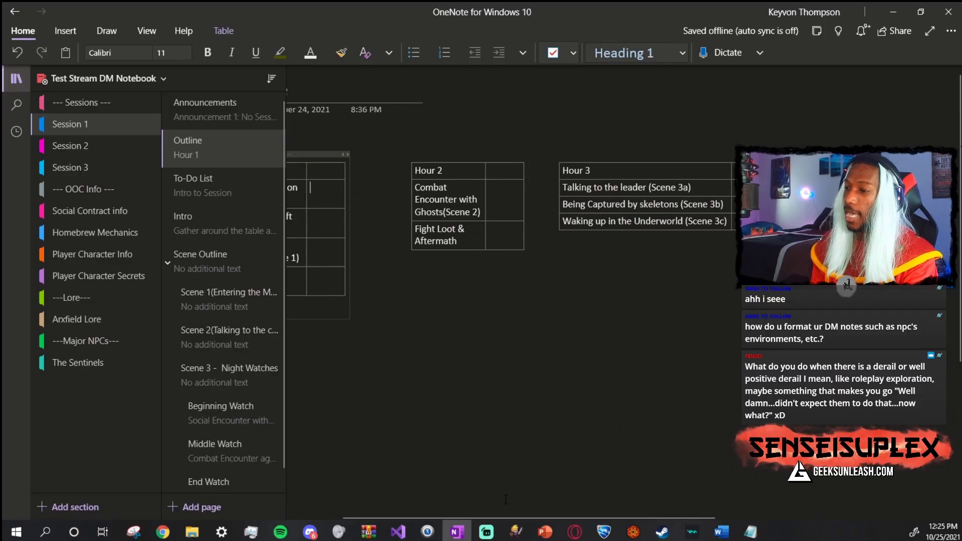
left_click_drag(520, 516, 600, 516)
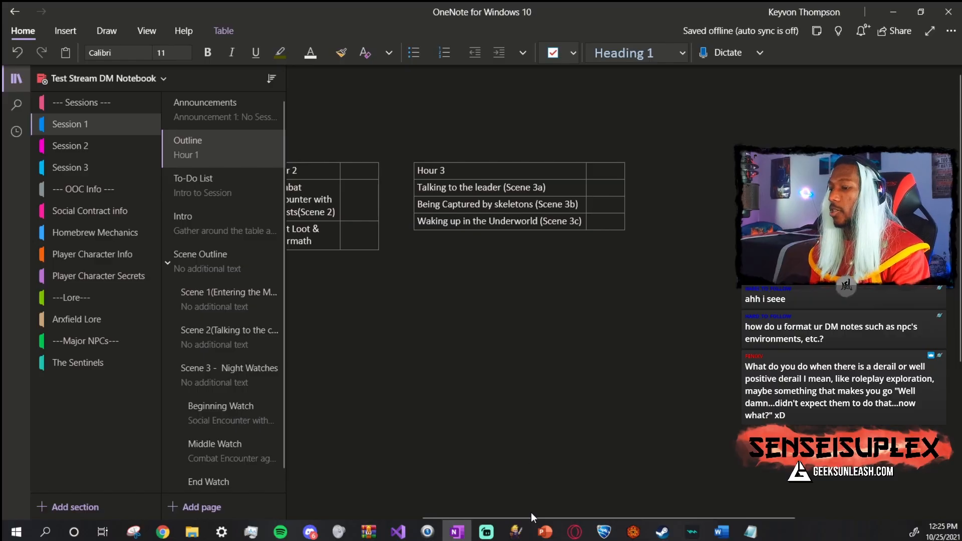
scroll(533, 519, "left", 5)
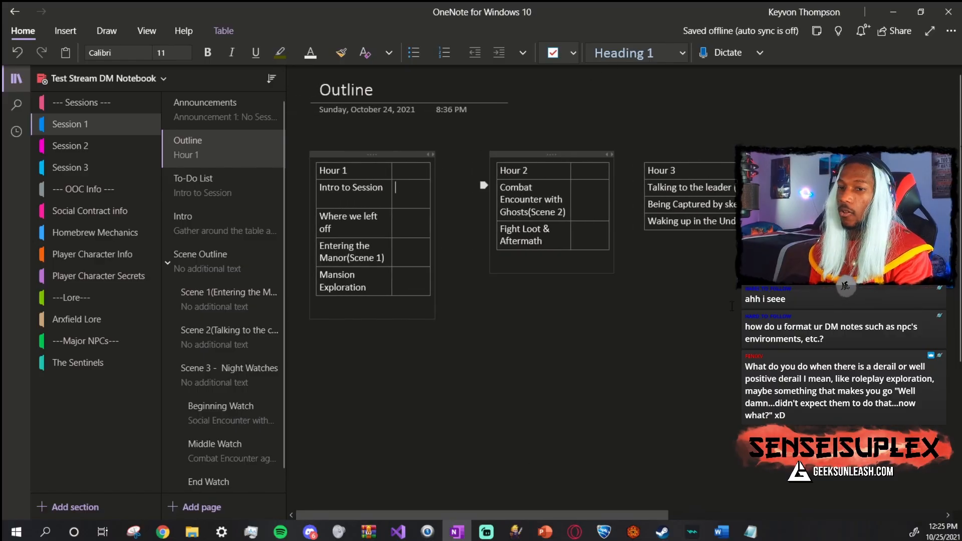
Step: Open Session 1's To-Do List page and review its checklist of session preparation tasks
left_click(232, 178)
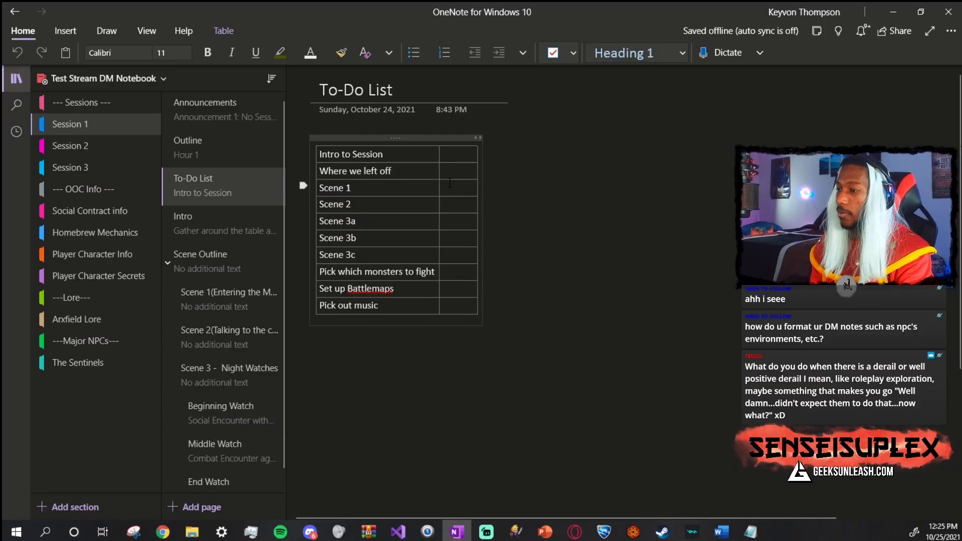
left_click_drag(458, 313, 336, 307)
left_click(690, 249)
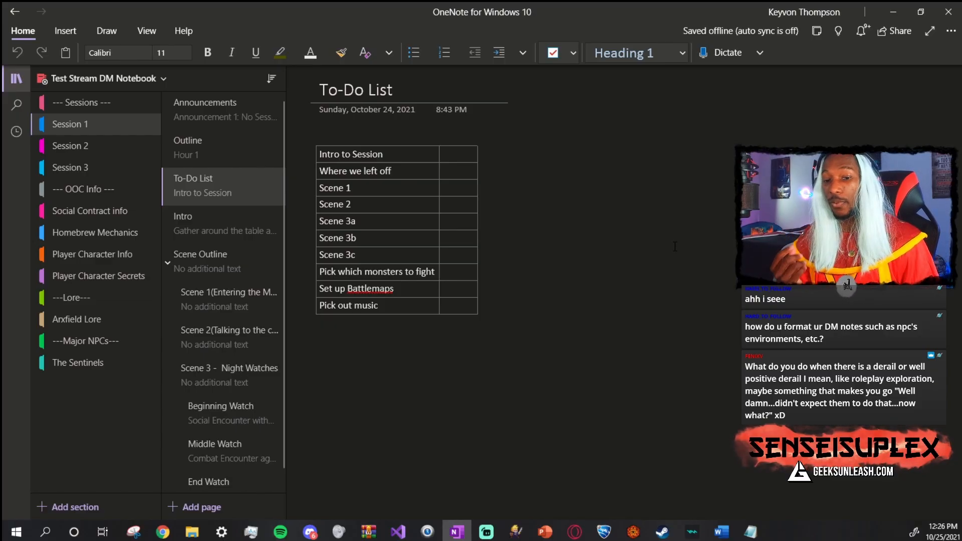
Step: Switch to Chrome, bring up the Japanese Lofi HipHop Mix video on YouTube, and return to OneNote
left_click(163, 531)
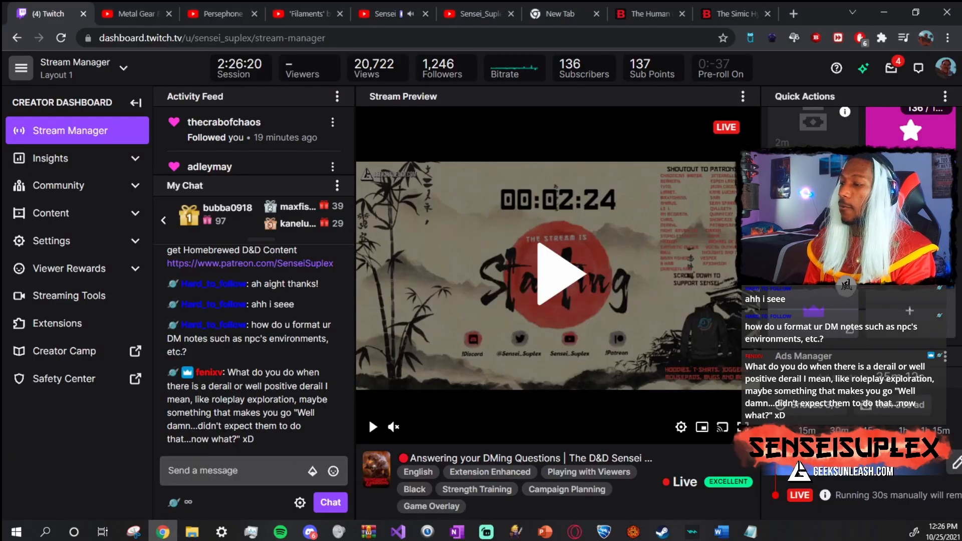
left_click(385, 14)
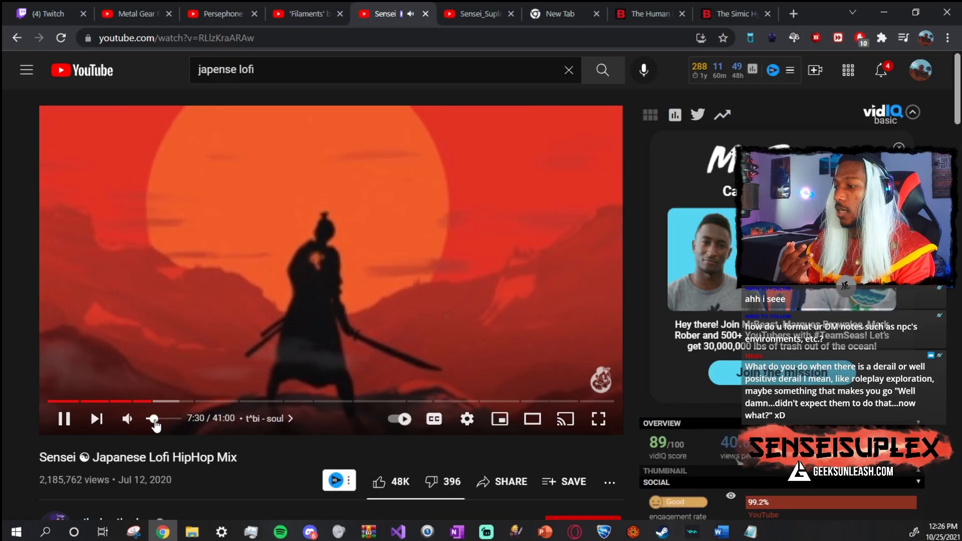
left_click(457, 532)
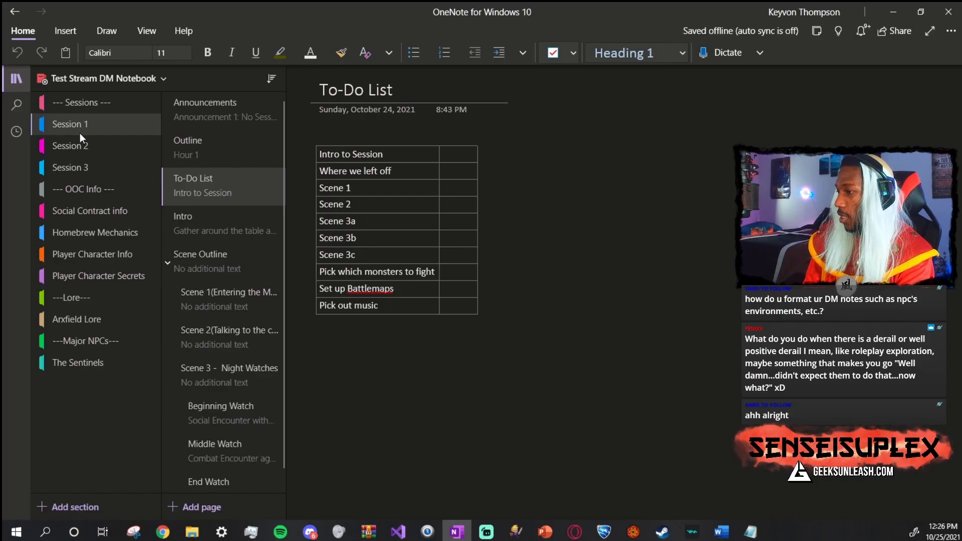
Step: Glance at Session 1's Intro page, and return to the To-Do List page
left_click(200, 235)
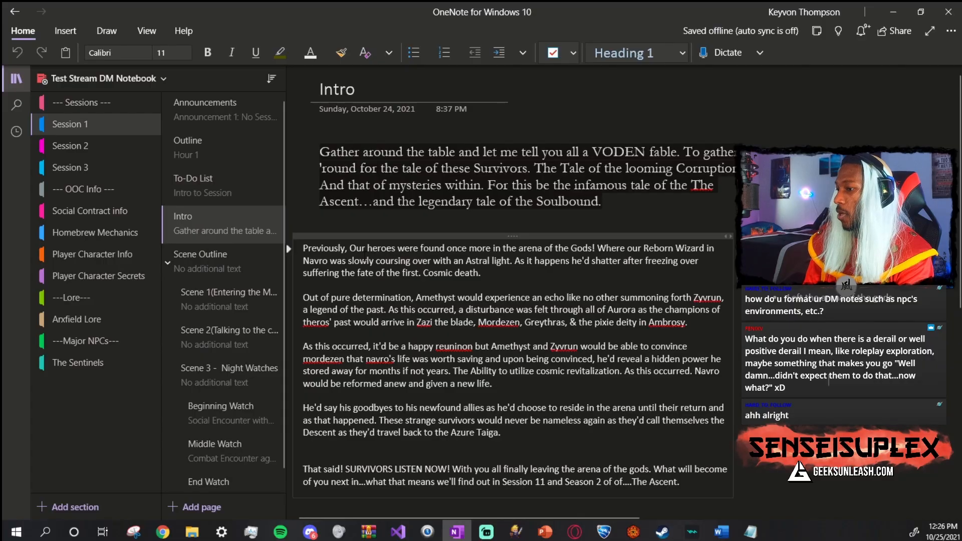
scroll(594, 289, "up", 2)
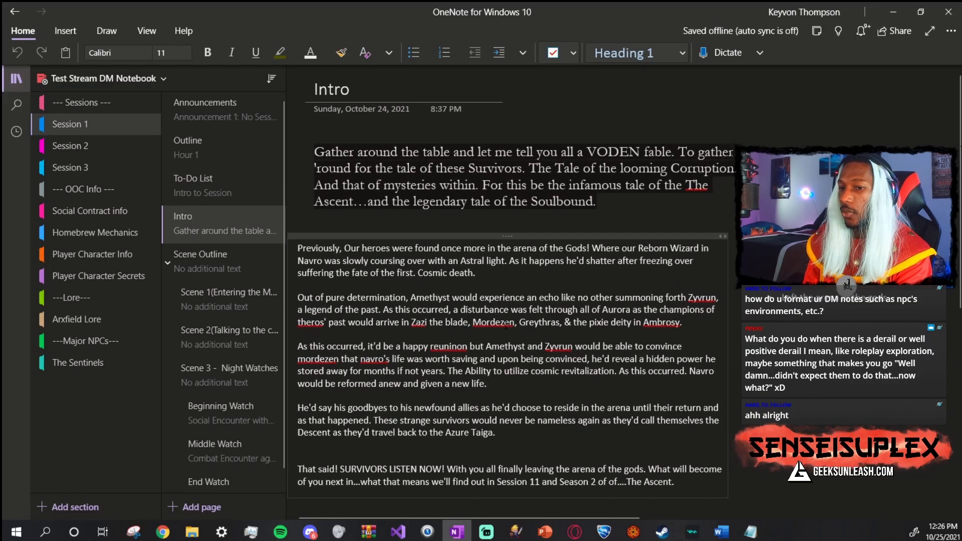
left_click(191, 184)
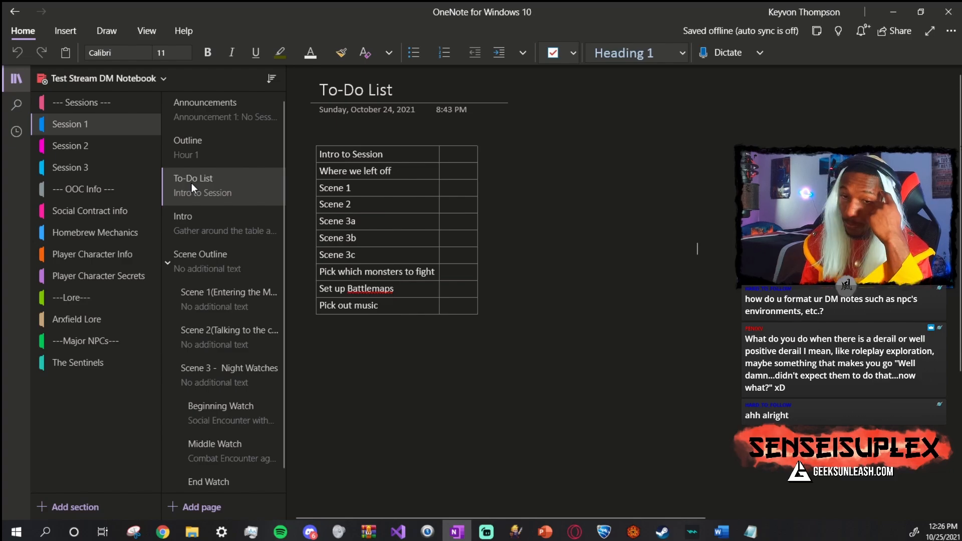
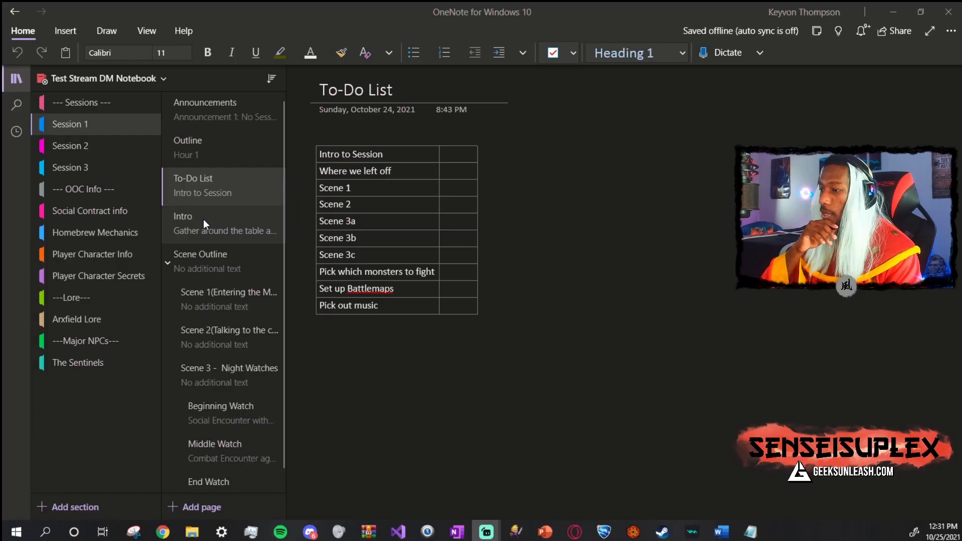
Step: Open Session 1's Intro page and read through the opening narration and the recap of previous events
left_click(203, 224)
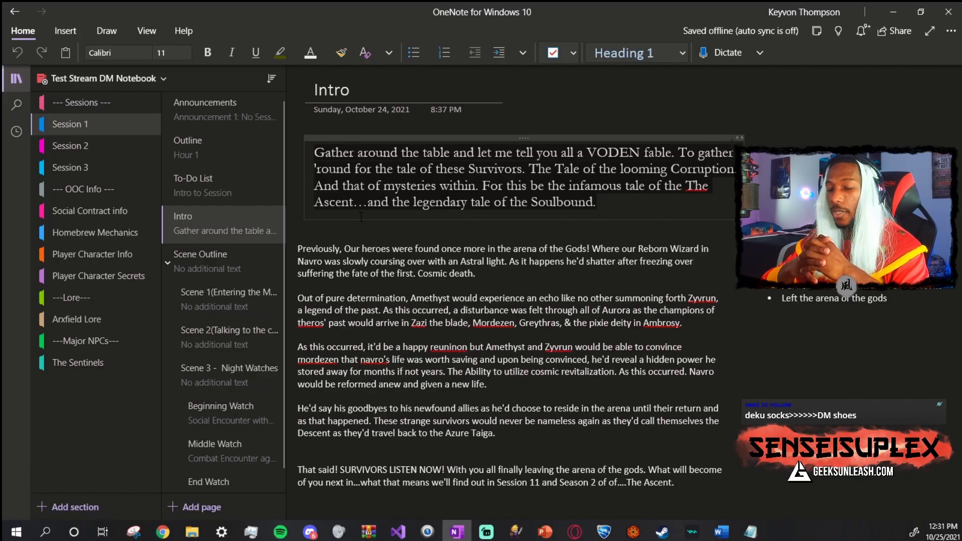
scroll(361, 216, "down", 3)
scroll(499, 271, "up", 3)
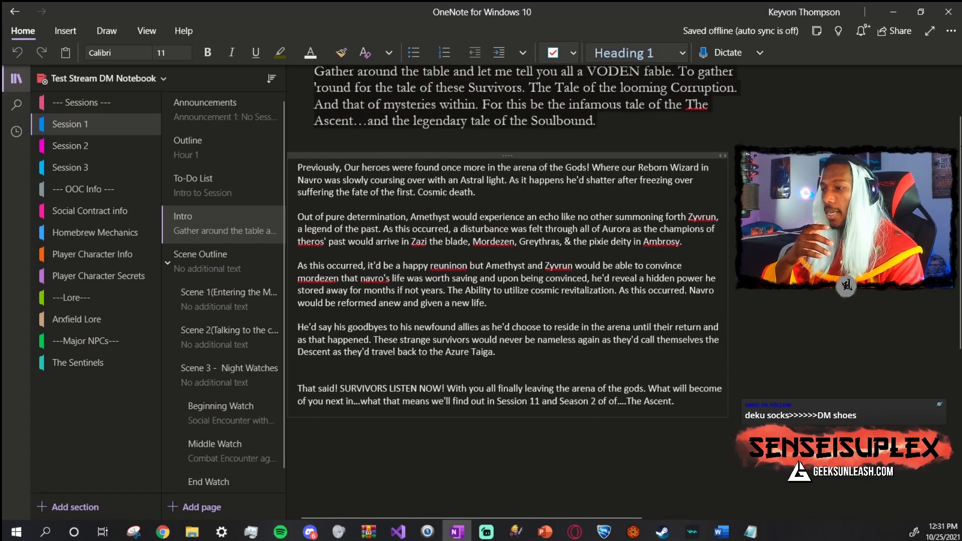
scroll(499, 272, "down", 2)
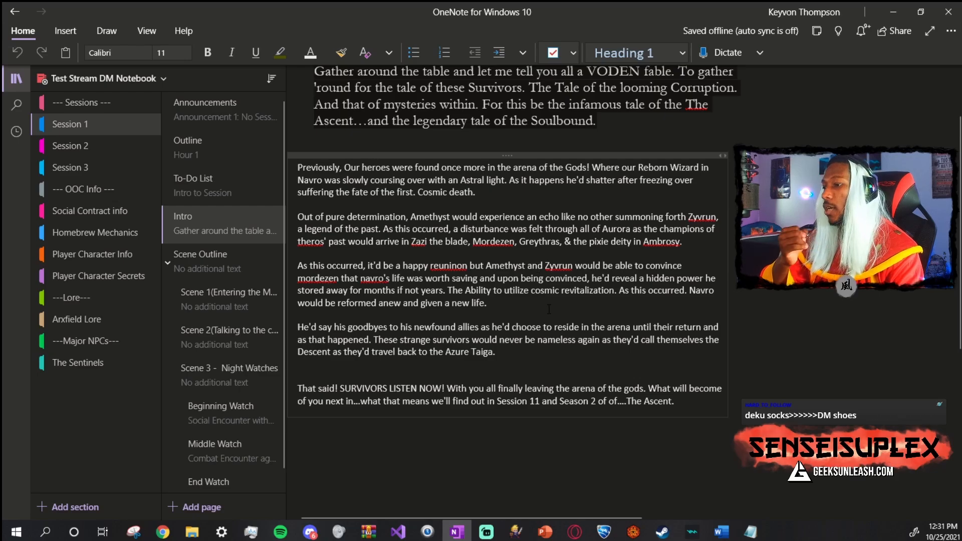
scroll(566, 339, "up", 2)
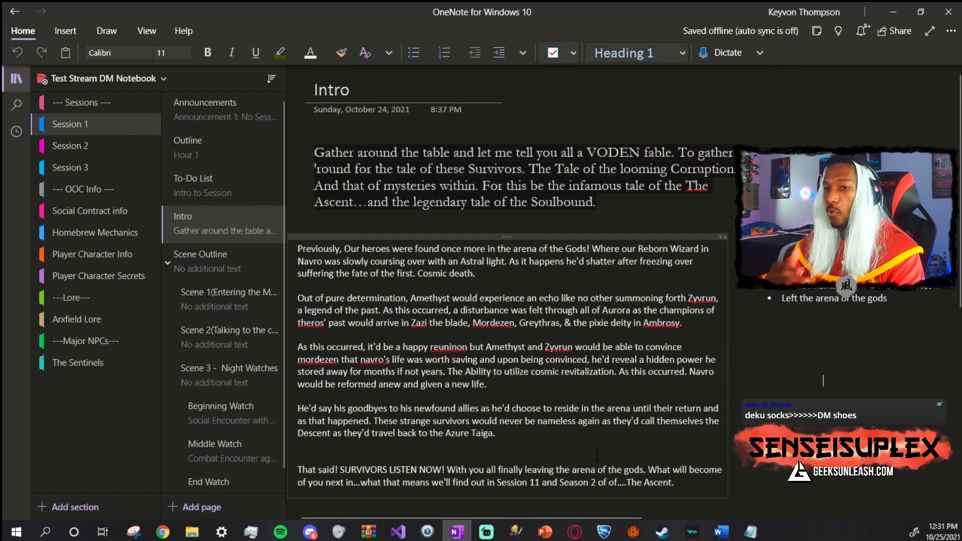
Step: Review the Bullet Point Version of the recap on the Intro page, selecting its bullets, and return to the full narration
left_click_drag(562, 513, 758, 515)
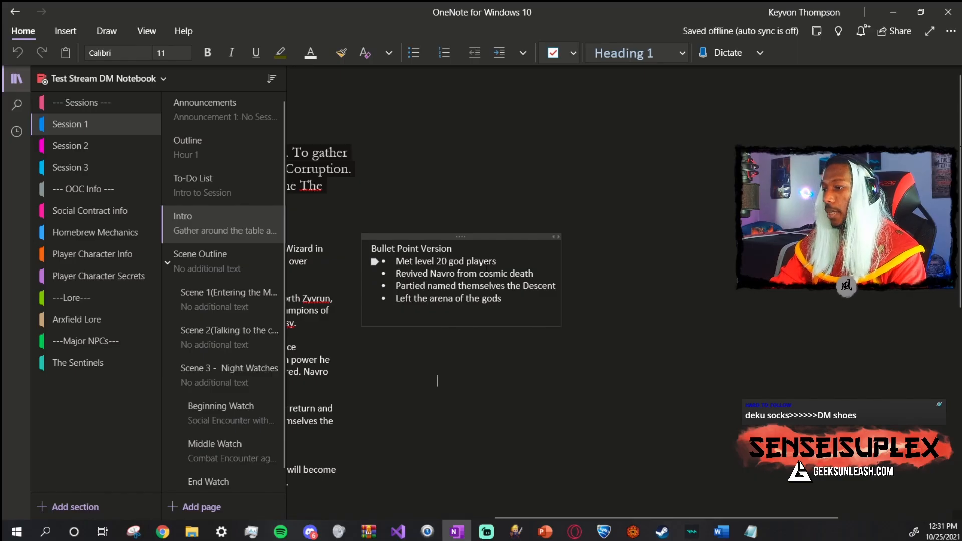
left_click_drag(499, 261, 396, 262)
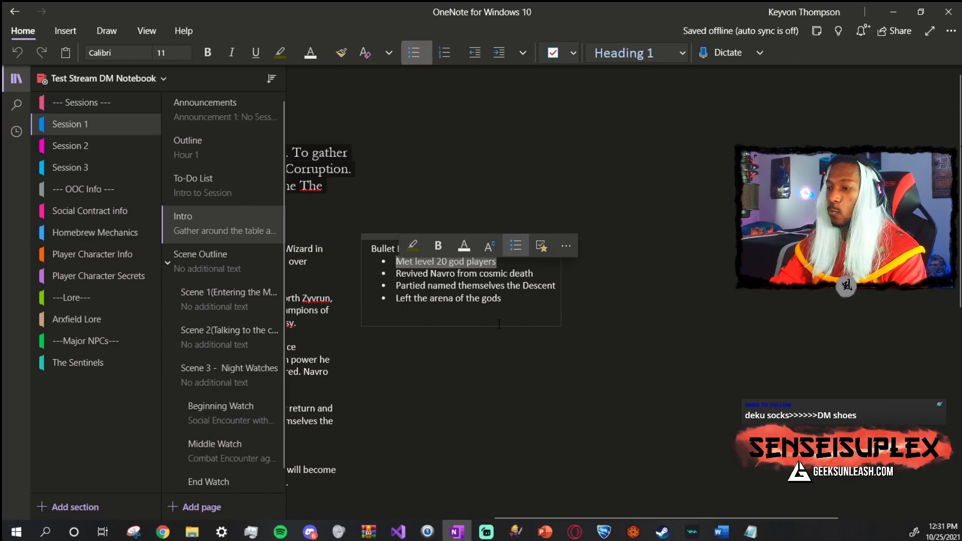
left_click_drag(503, 298, 416, 255)
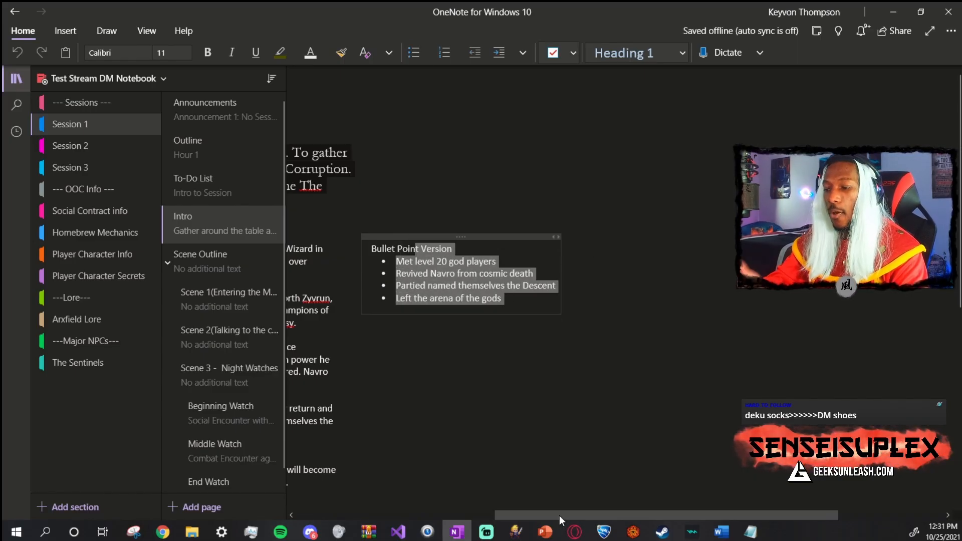
left_click_drag(560, 516, 402, 516)
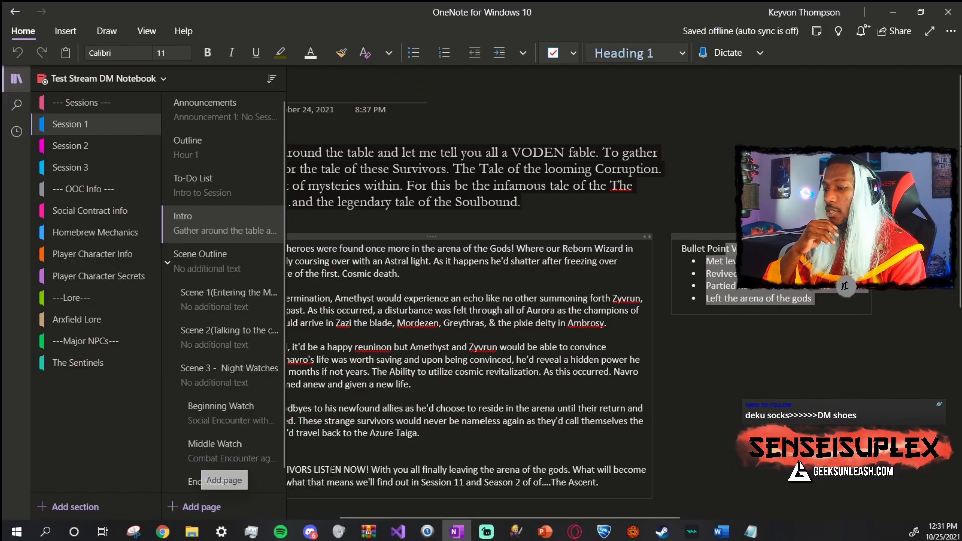
left_click_drag(362, 516, 321, 516)
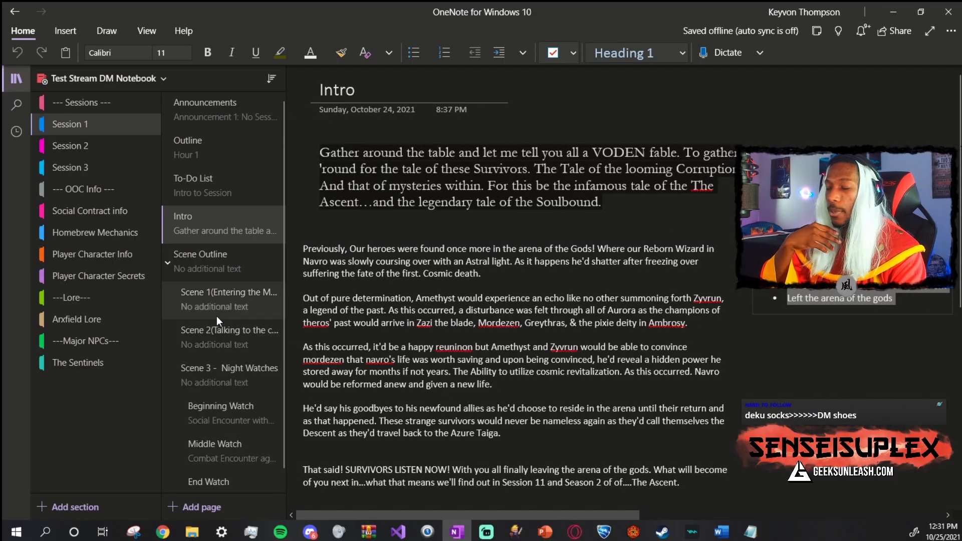
Step: Go through the Scene Outline page and its Scene 1, Scene 2 and Scene 3 - Night Watches subpages
left_click(245, 259)
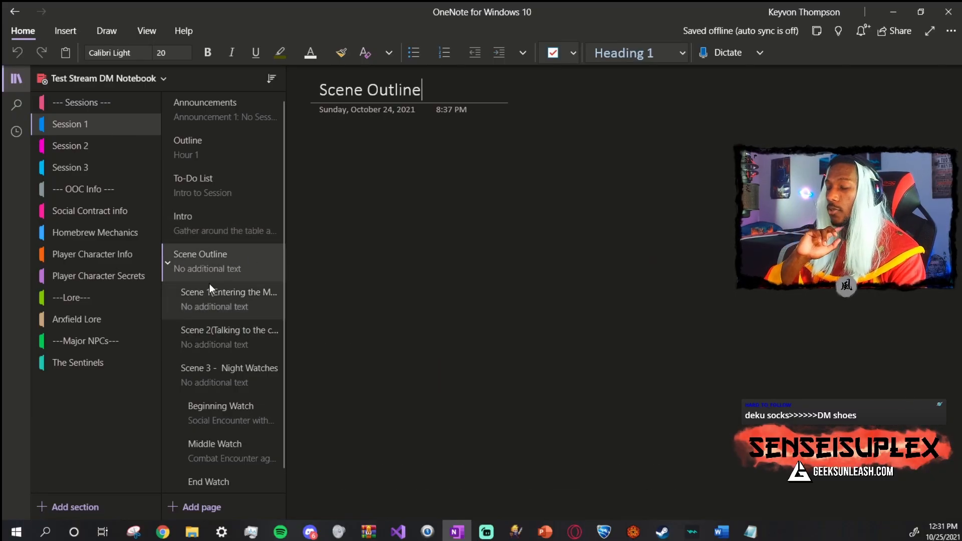
left_click(206, 303)
right_click(206, 301)
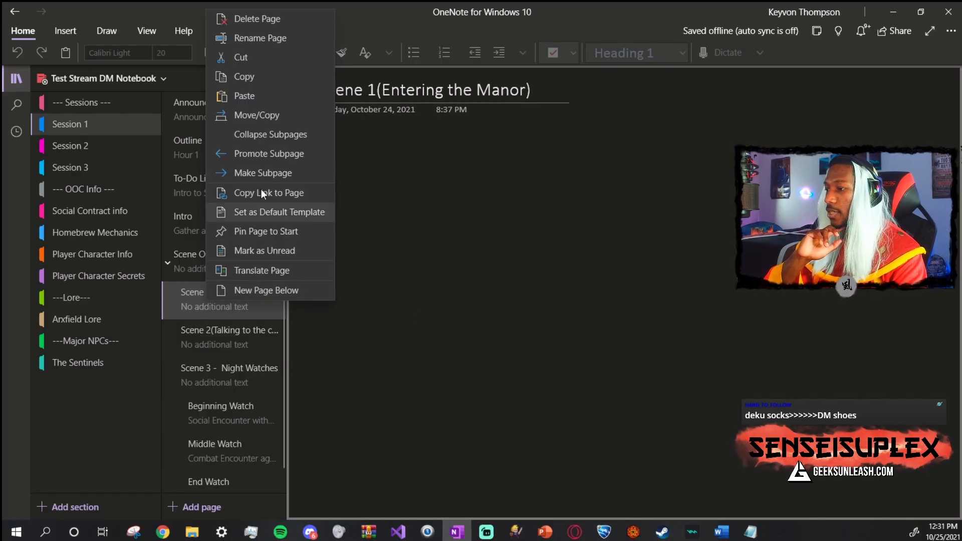
left_click(500, 340)
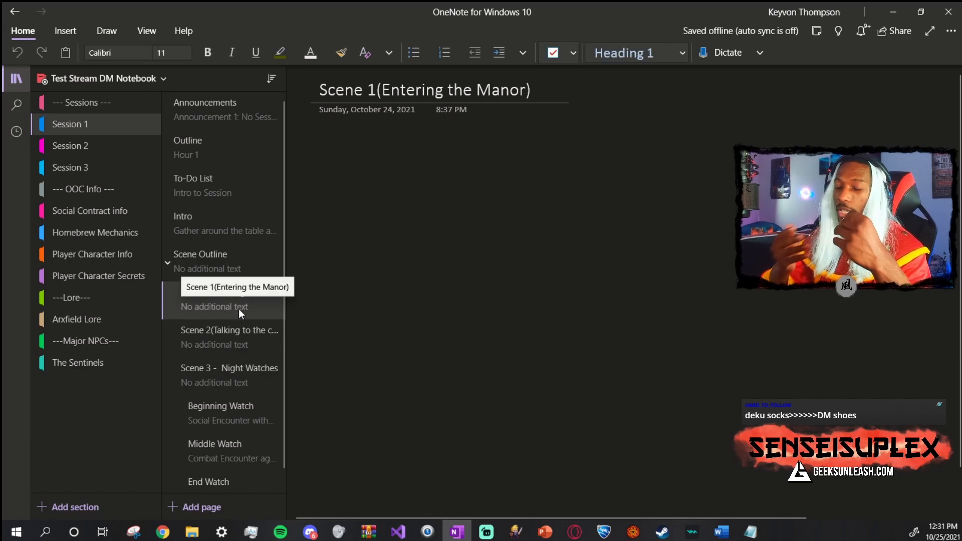
left_click(222, 331)
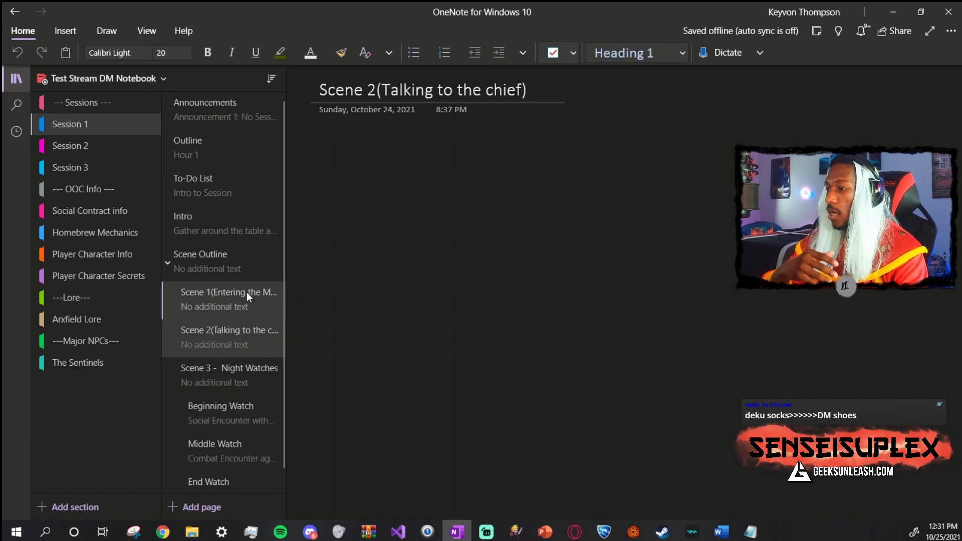
left_click(222, 335)
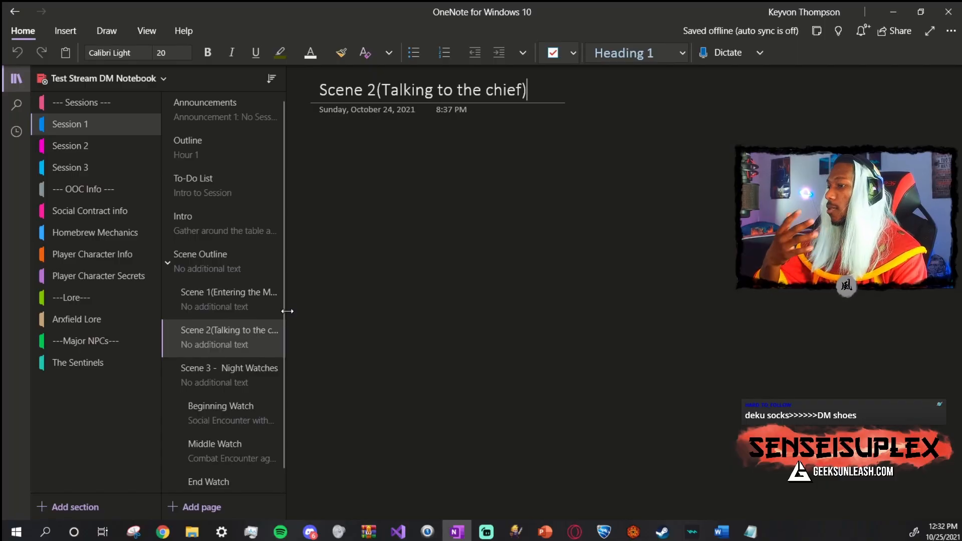
left_click(254, 362)
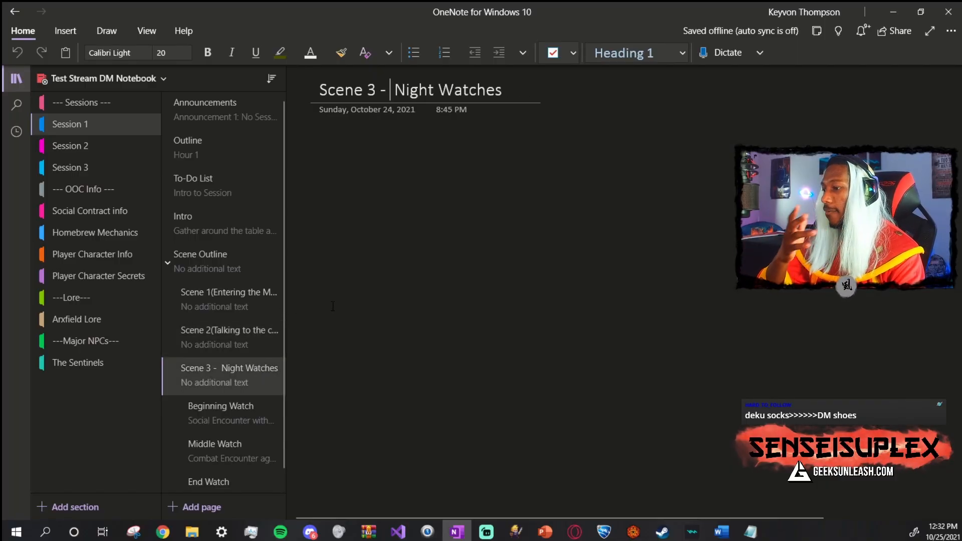
Step: View the Beginning Watch, Middle Watch and End Watch subpages under Scene 3 - Night Watches
scroll(272, 320, "down", 1)
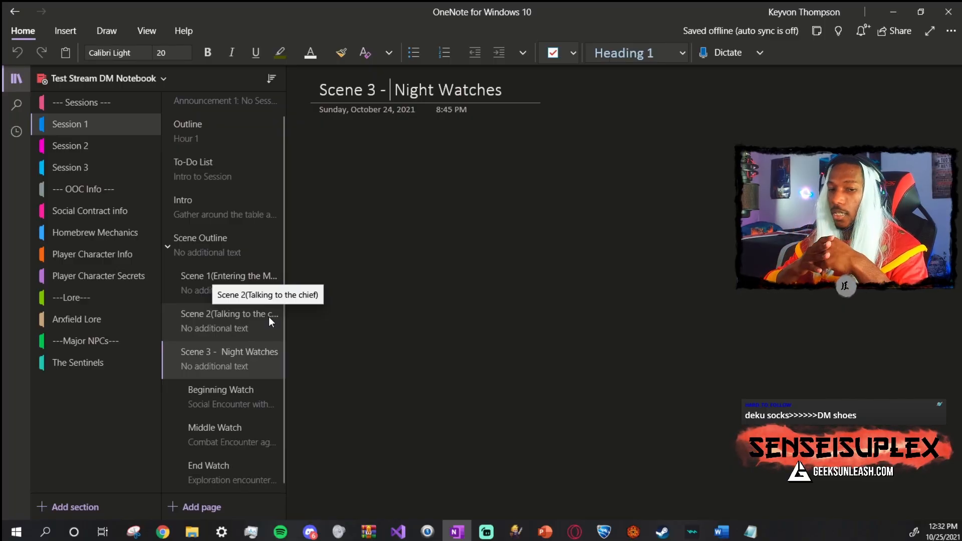
left_click(242, 404)
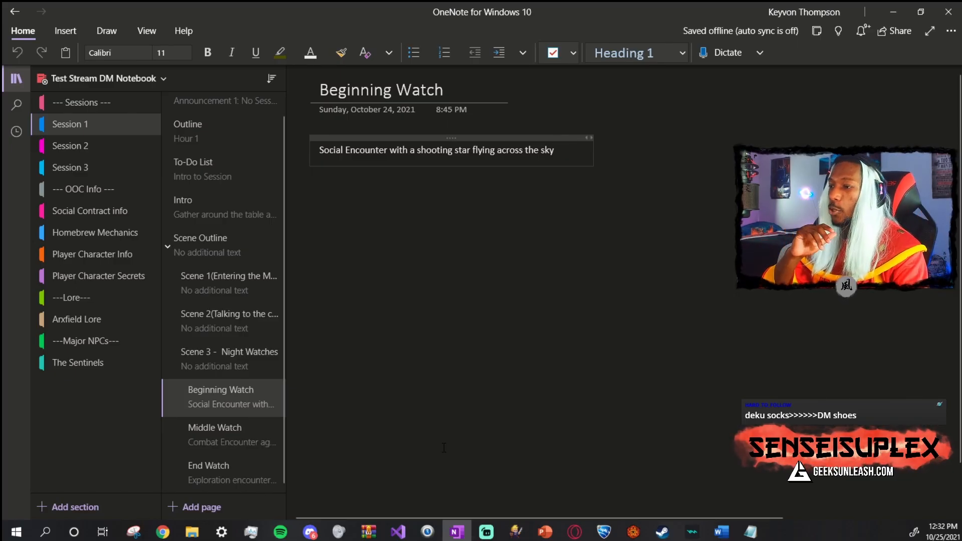
left_click(252, 438)
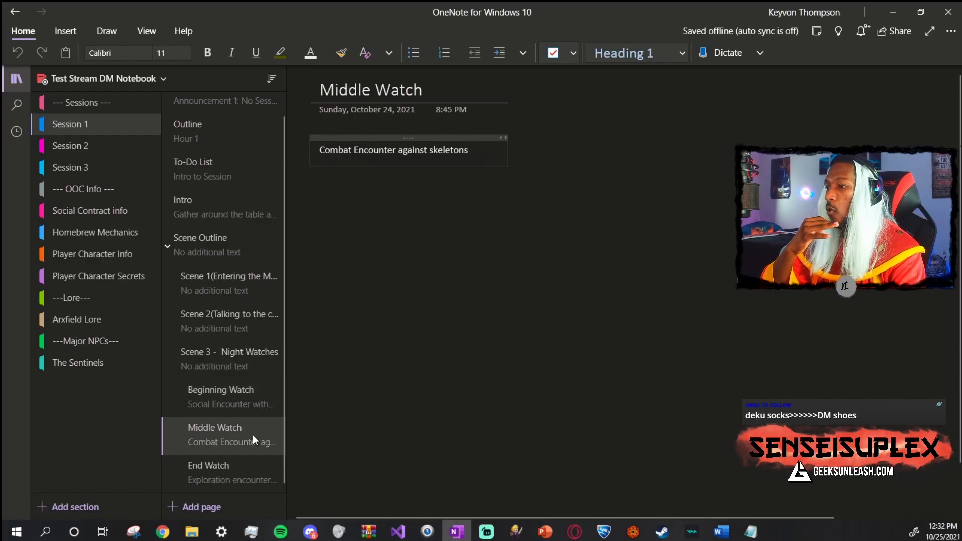
left_click(236, 458)
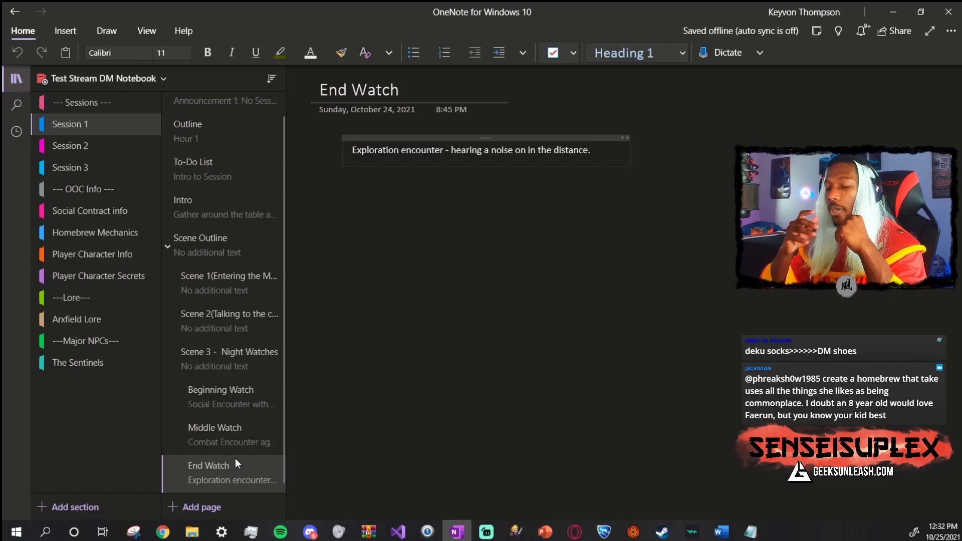
Step: Browse the OOC Info, Social Contract info and Homebrew Mechanics sections, finishing on the Medicine/Poison Crafting page
left_click(108, 187)
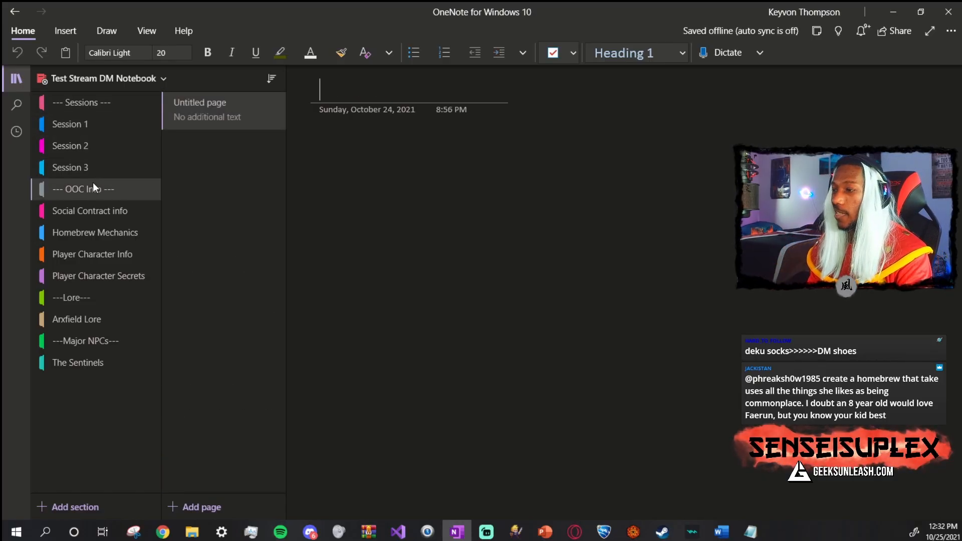
left_click(81, 214)
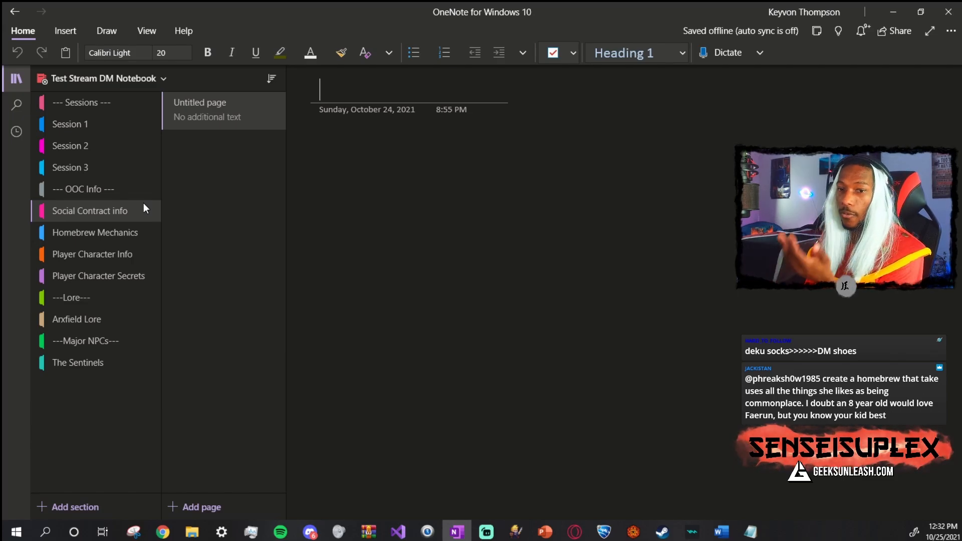
left_click(115, 230)
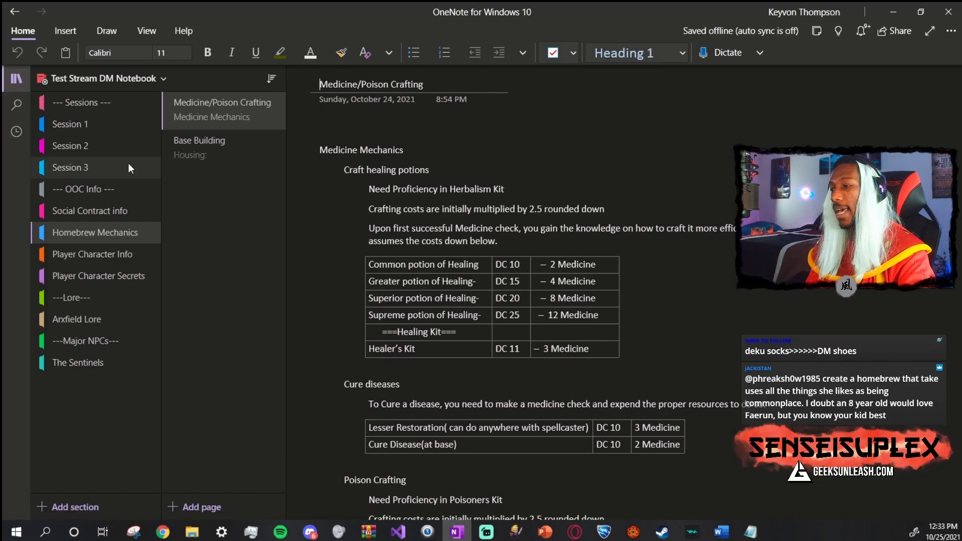
left_click(231, 140)
left_click(220, 108)
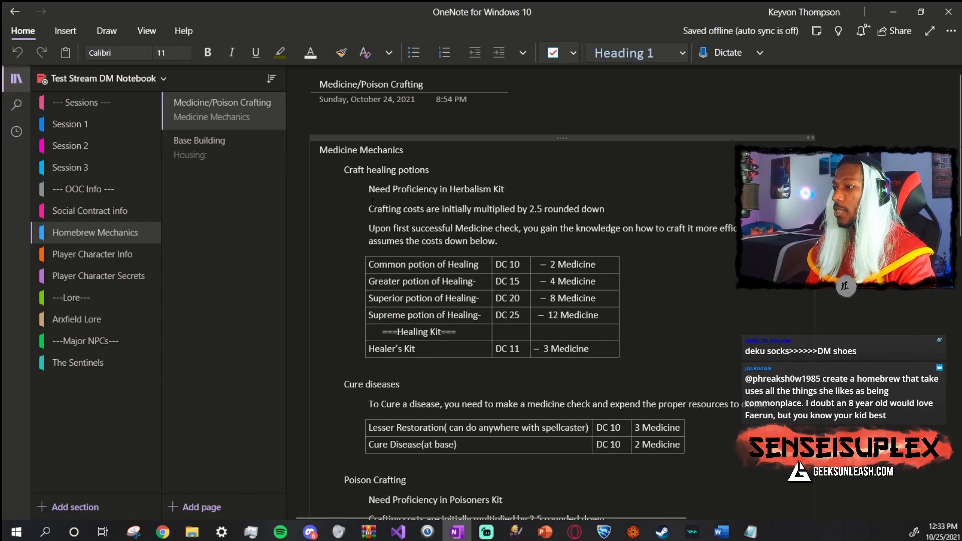
Step: Review the crafting tables on the Medicine/Poison Crafting page and the housing and base building tables on the Base Building page
scroll(373, 202, "down", 1)
scroll(373, 202, "up", 1)
scroll(373, 202, "down", 7)
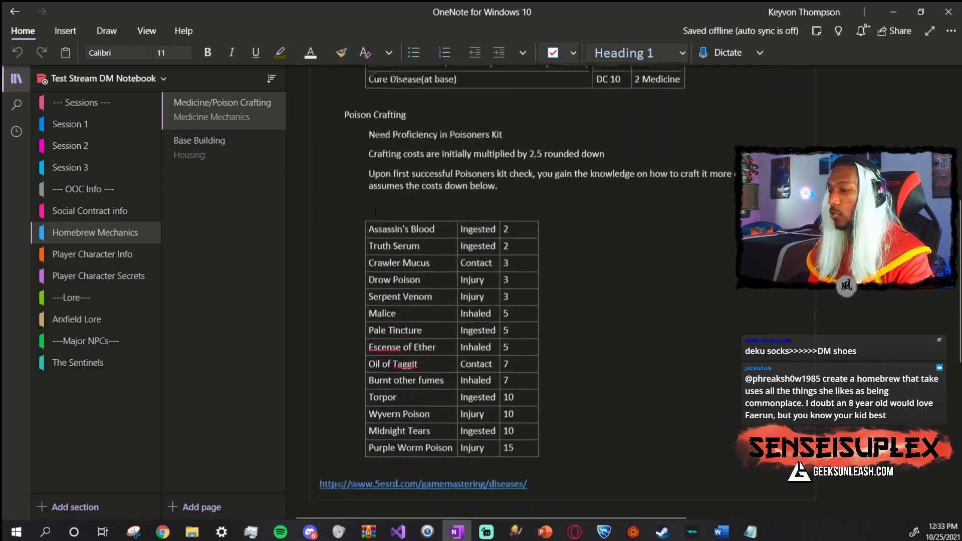
scroll(373, 203, "up", 4)
scroll(373, 203, "up", 5)
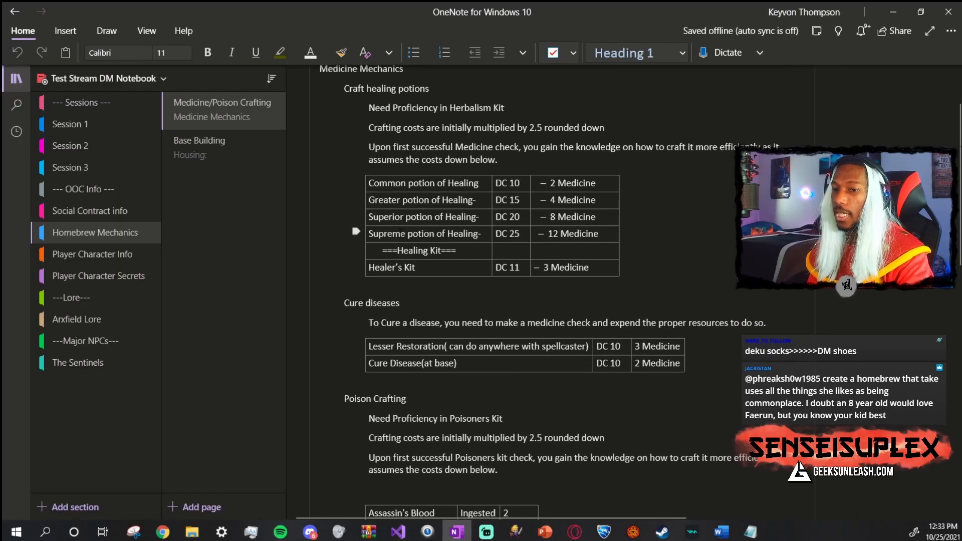
left_click(245, 148)
scroll(474, 245, "down", 6)
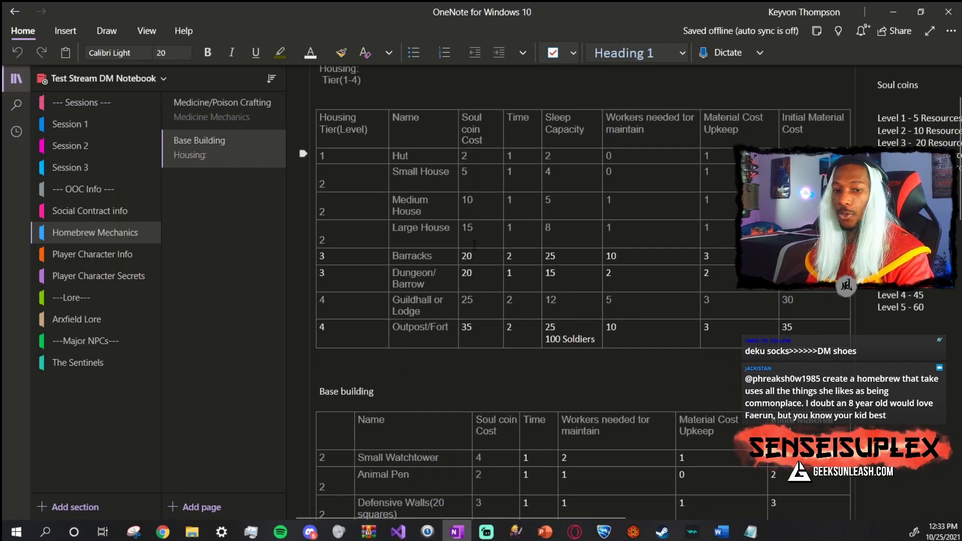
scroll(424, 263, "up", 3)
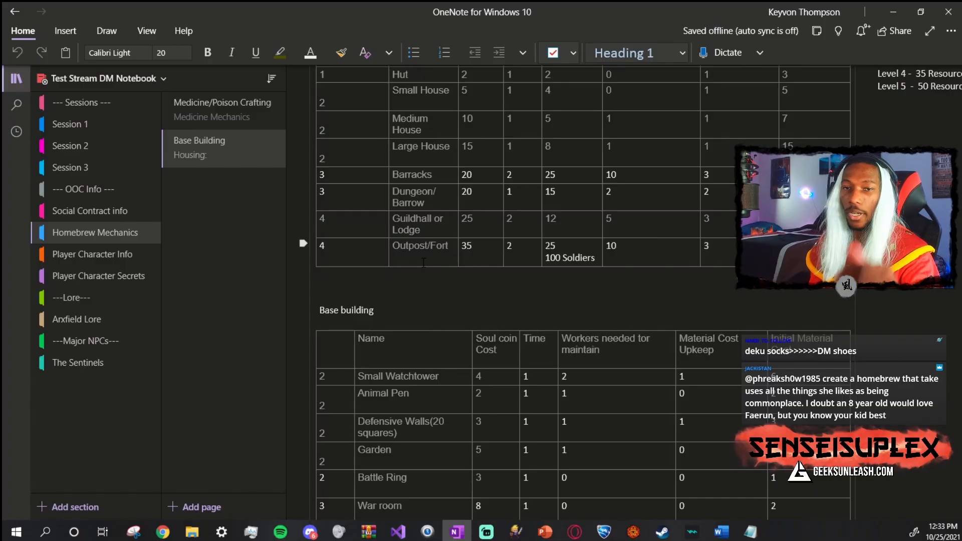
Step: Open the Player Character Info section and view the Oculai Sorcerer's character sheet from its beginning
left_click(136, 249)
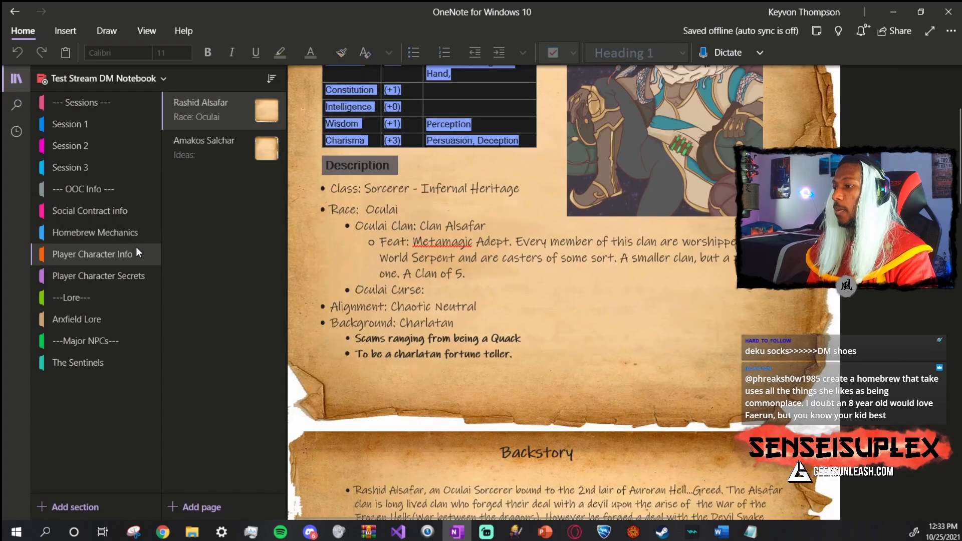
scroll(357, 199, "up", 3)
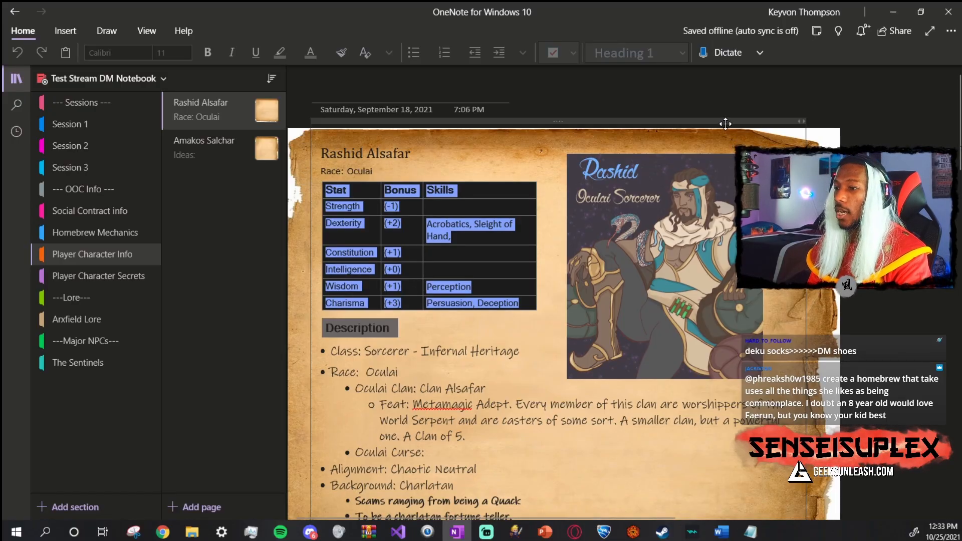
Step: Delete the text container on the Oculai Sorcerer's page and select the parchment background and the portrait image in turn
left_click(757, 153)
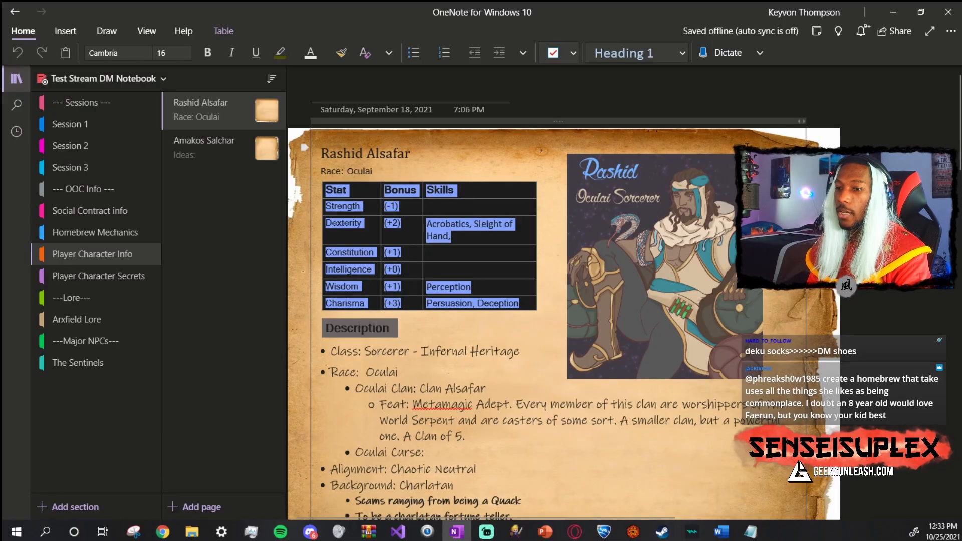
left_click(757, 121)
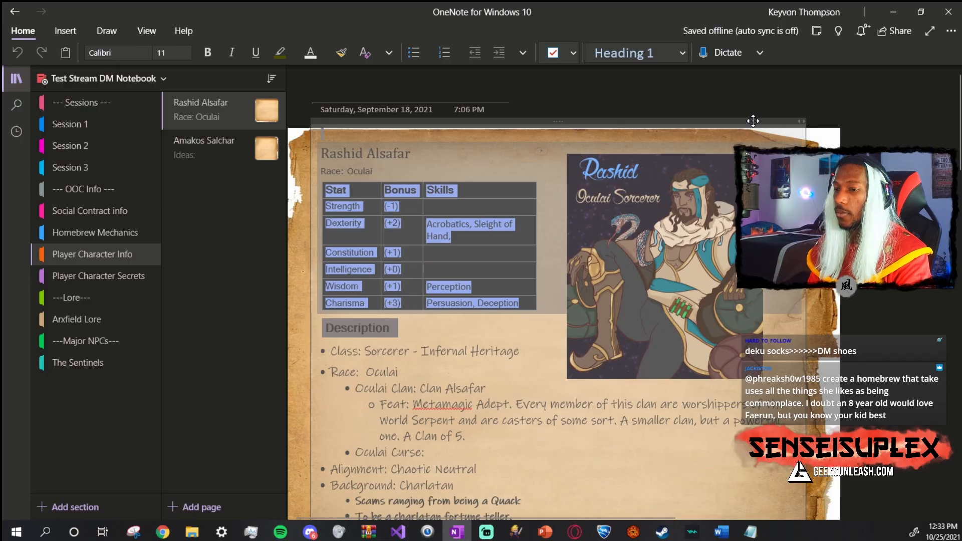
key("Delete")
scroll(441, 196, "down", 2)
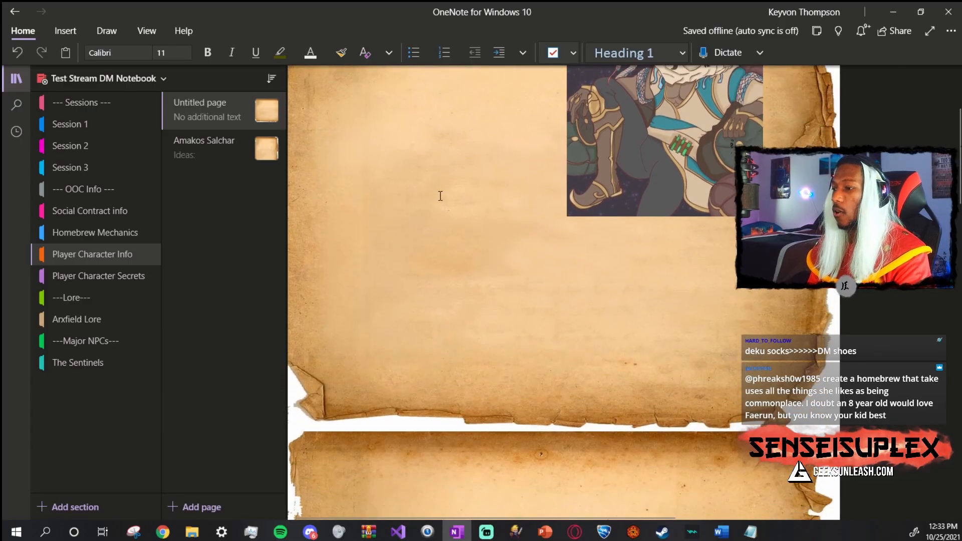
scroll(441, 195, "up", 2)
left_click(441, 194)
scroll(443, 189, "down", 2)
scroll(443, 189, "up", 2)
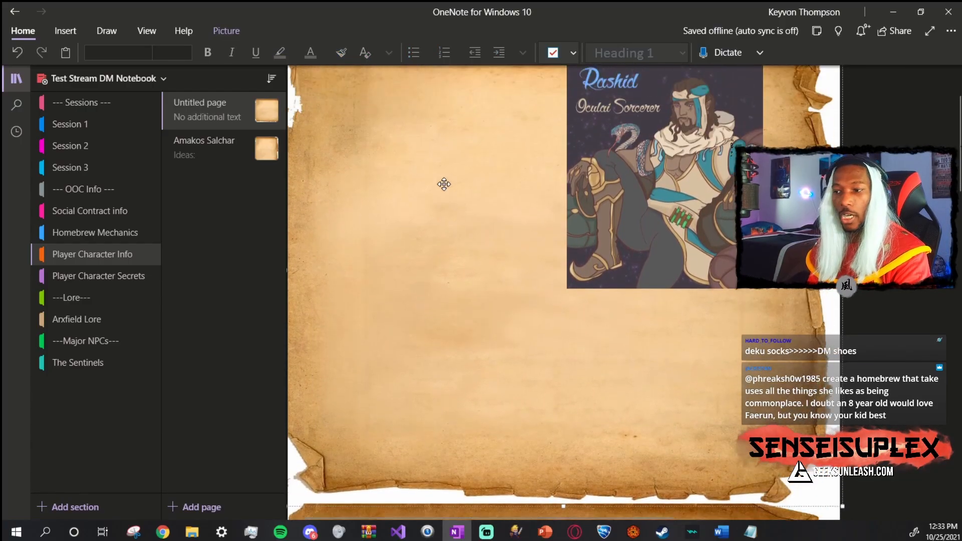
scroll(451, 183, "down", 2)
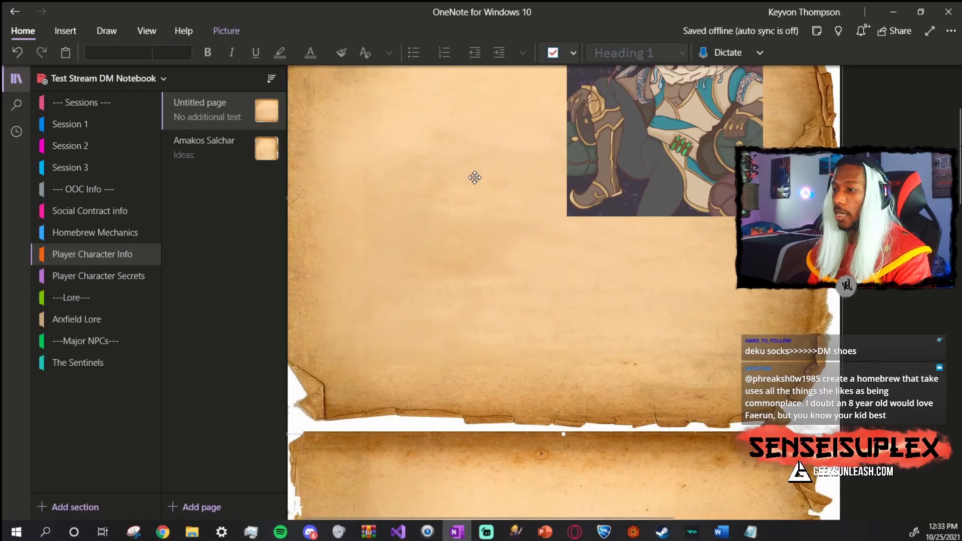
scroll(475, 176, "up", 2)
left_click(640, 191)
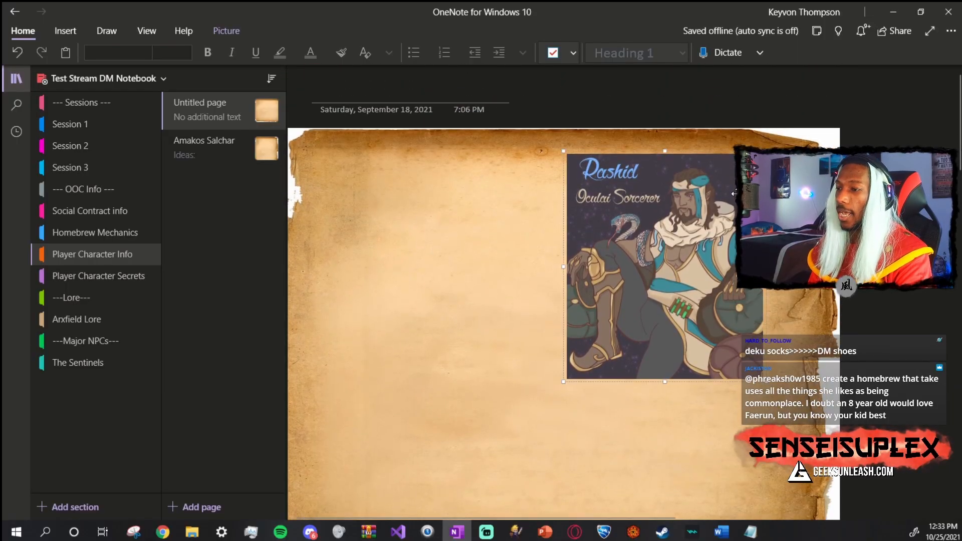
scroll(710, 183, "down", 2)
scroll(710, 184, "up", 2)
left_click(885, 180)
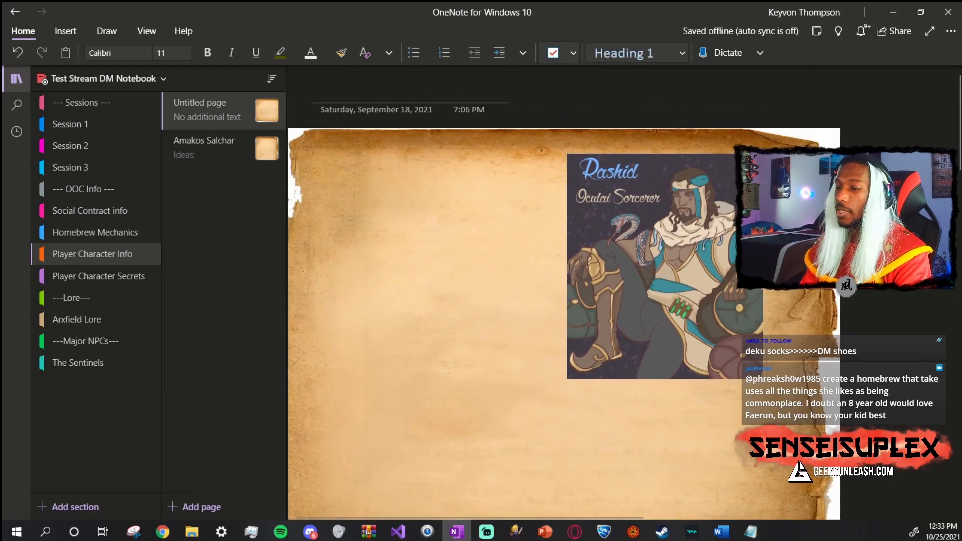
Step: Undo the deletion of the Oculai Sorcerer's text container
key("ctrl+z")
scroll(552, 191, "up", 1)
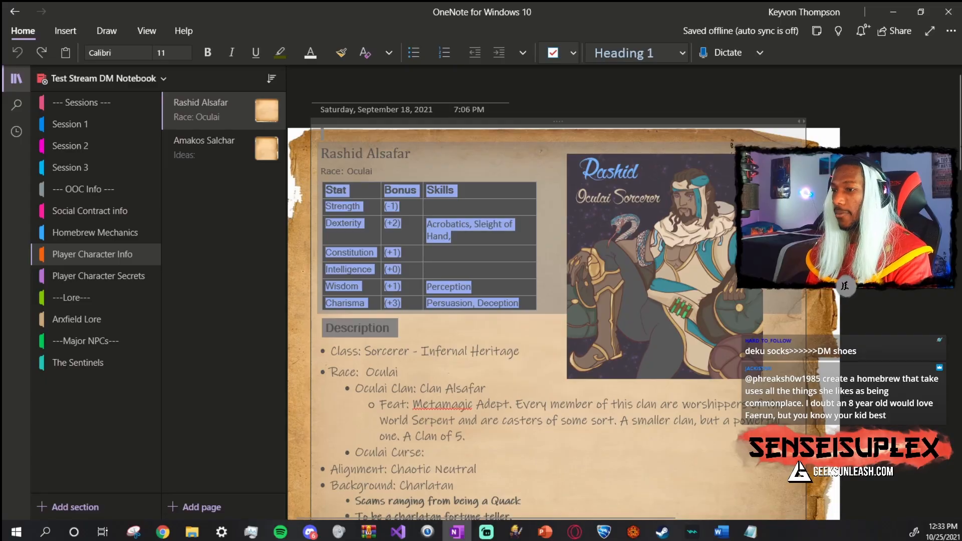
scroll(660, 117, "down", 1)
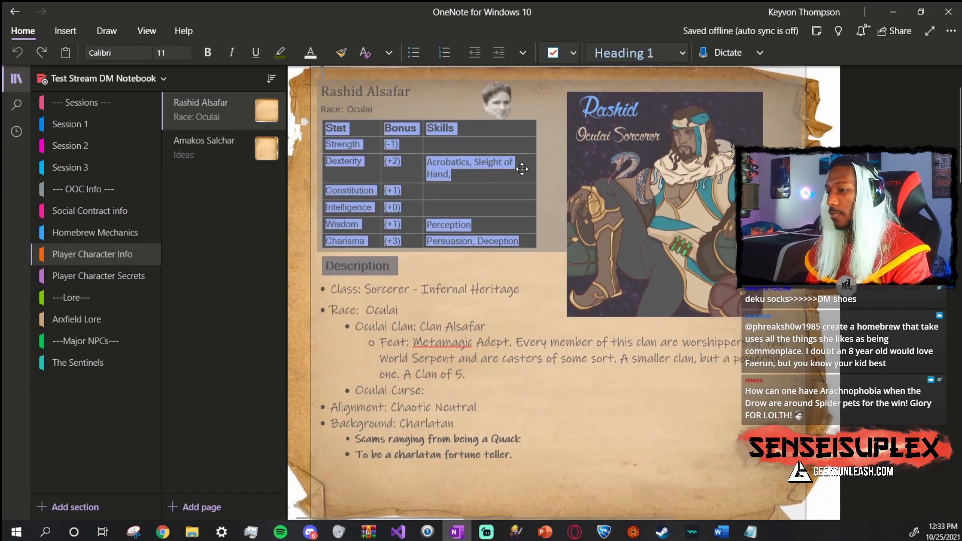
scroll(523, 192, "up", 1)
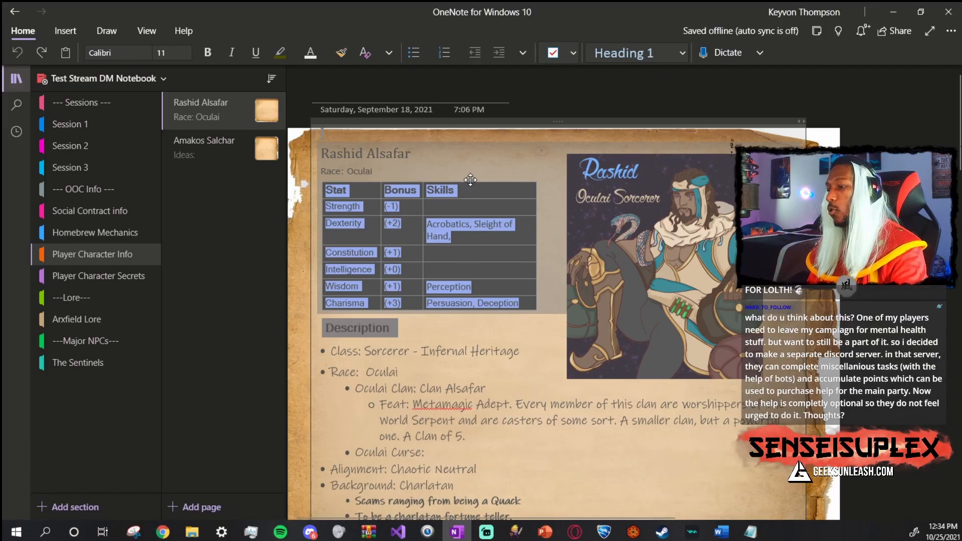
Step: Read through the Oculai Sorcerer's description, backstory, TLDR, personality, flaws and goals, and return to the stat table
scroll(488, 234, "down", 3)
scroll(431, 232, "down", 2)
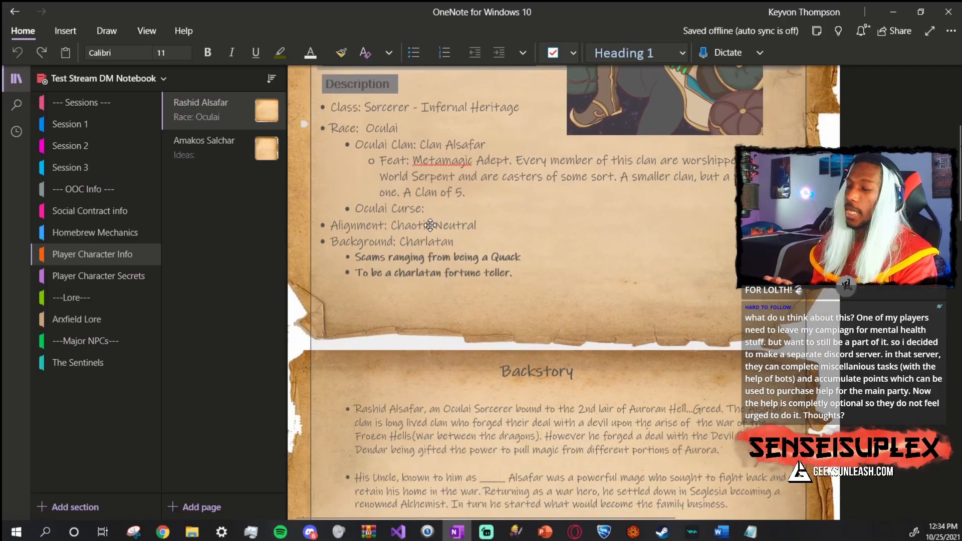
scroll(412, 146, "down", 2)
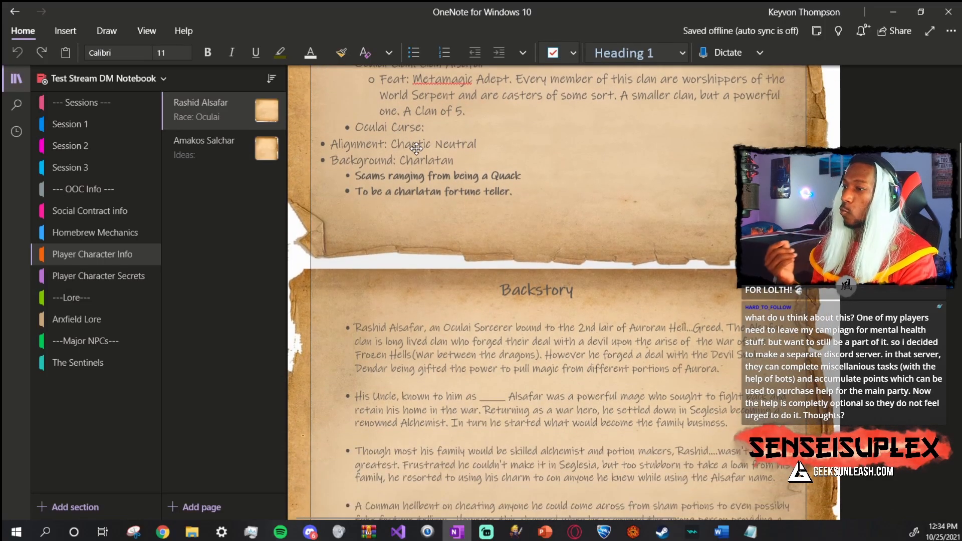
scroll(431, 158, "down", 2)
scroll(445, 168, "up", 2)
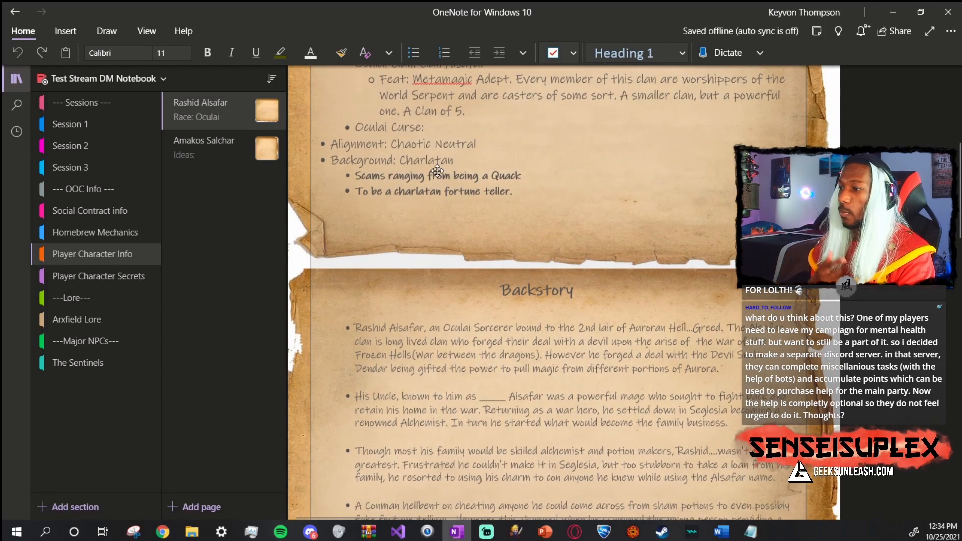
scroll(445, 170, "down", 3)
scroll(446, 179, "down", 2)
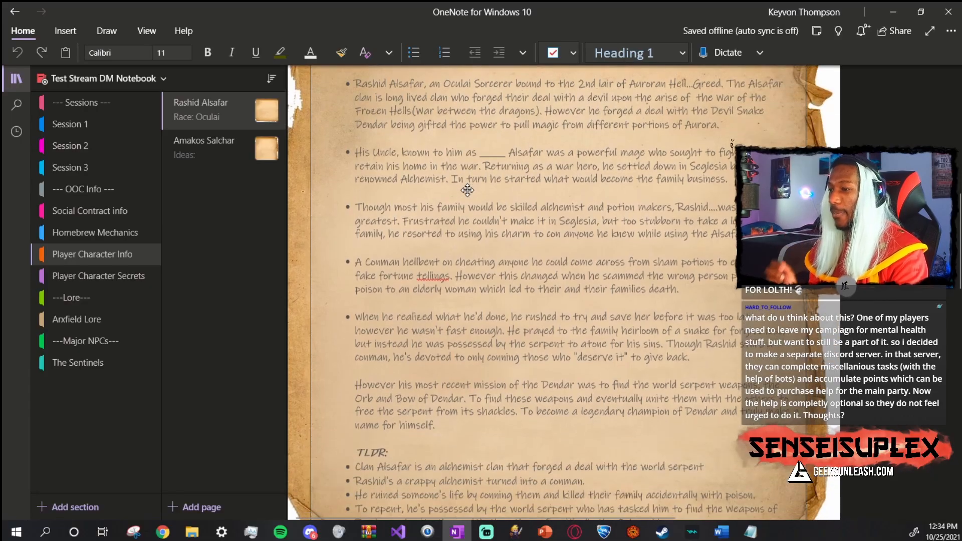
scroll(434, 186, "down", 2)
scroll(434, 186, "down", 5)
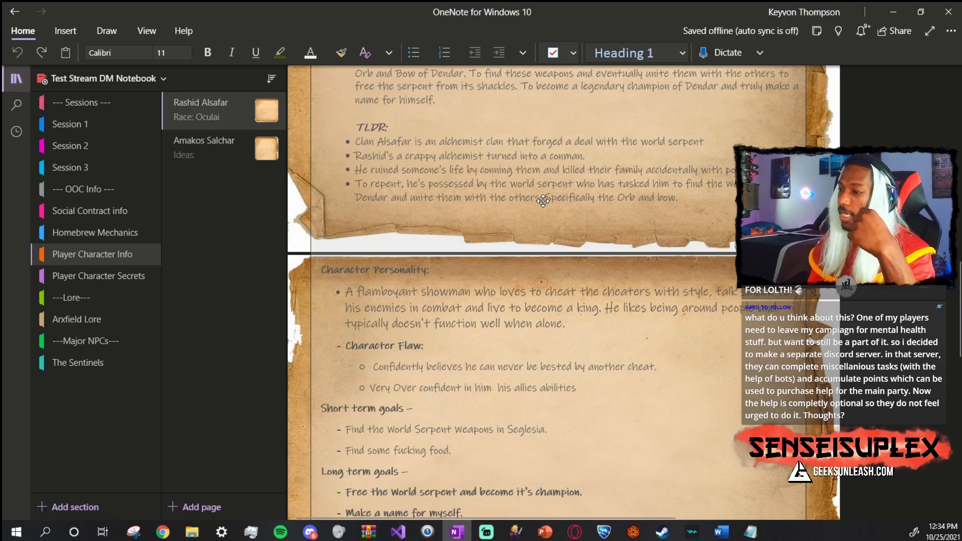
scroll(546, 203, "down", 3)
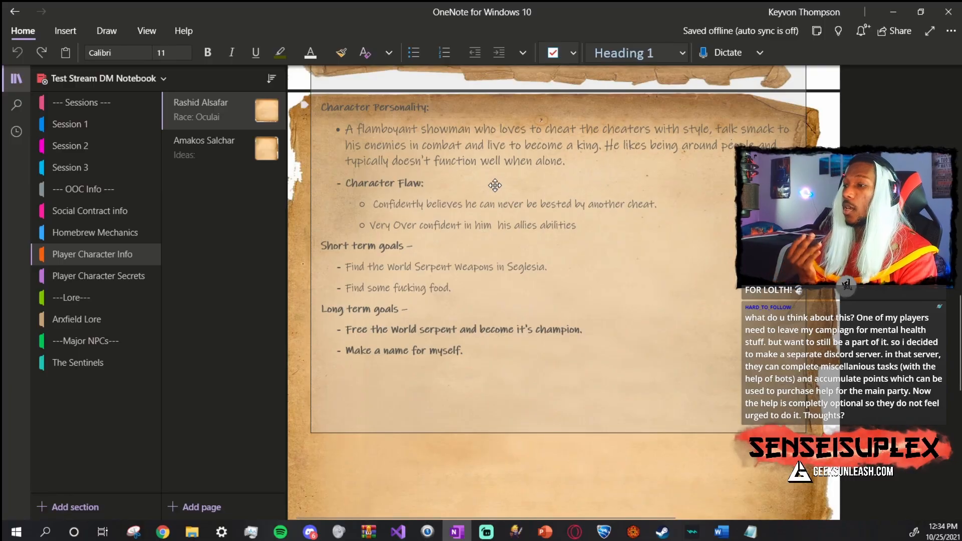
scroll(495, 185, "down", 2)
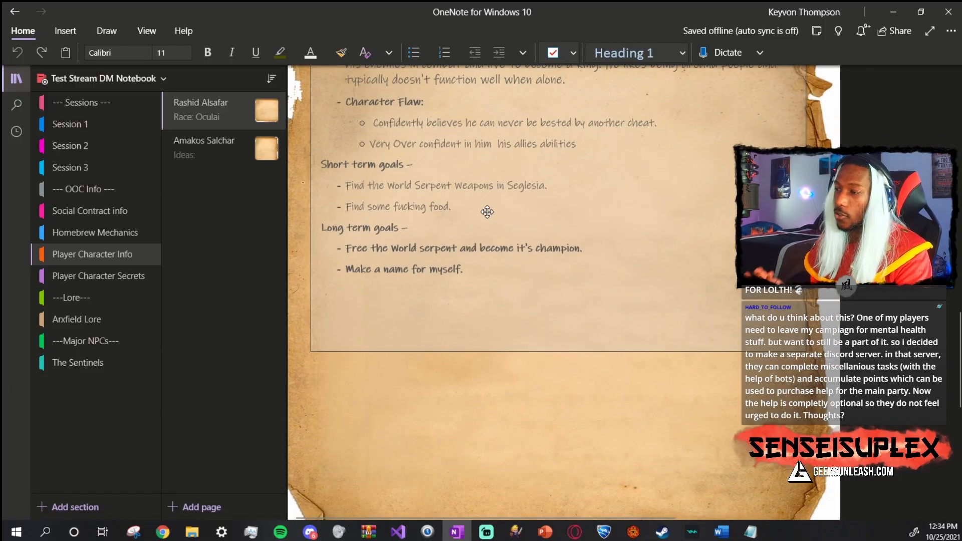
scroll(487, 212, "down", 1)
scroll(473, 254, "up", 5)
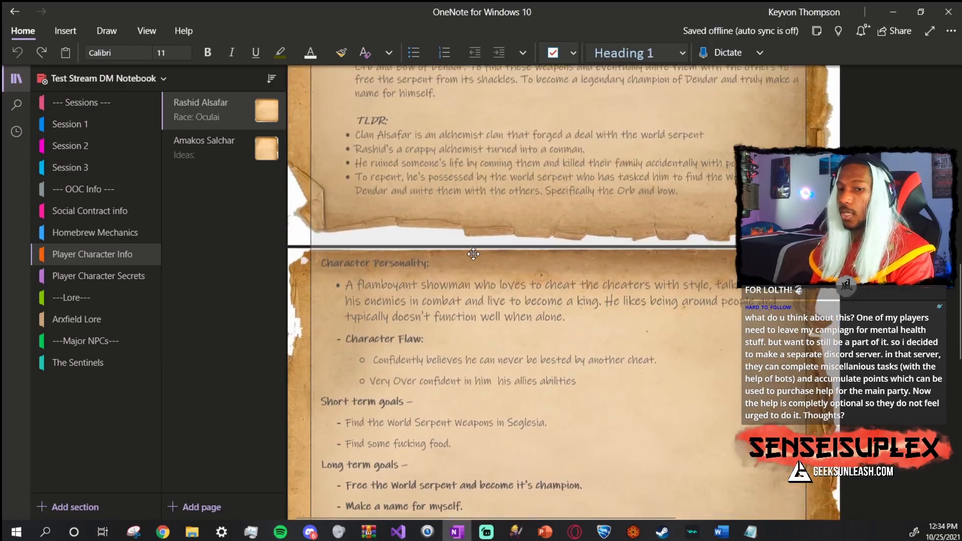
scroll(473, 254, "up", 10)
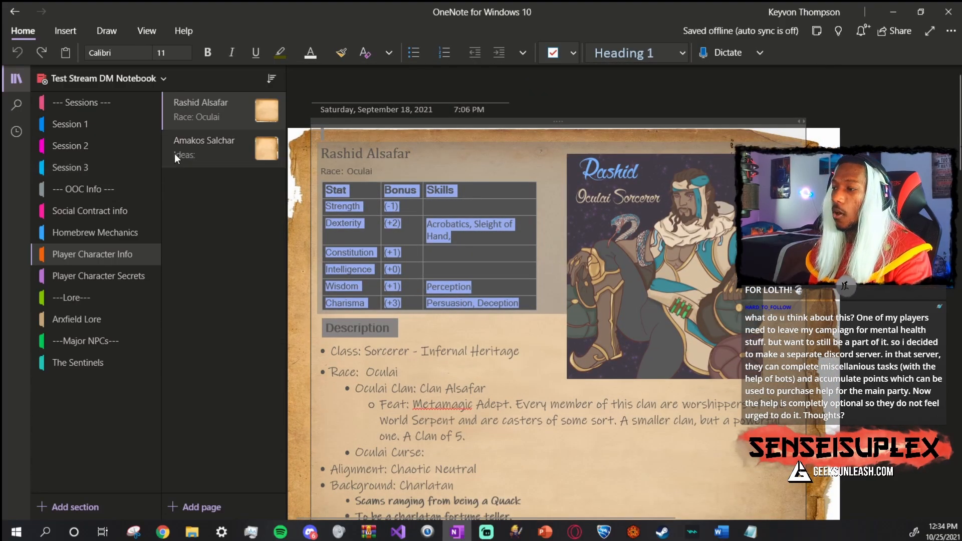
left_click(174, 154, "shift")
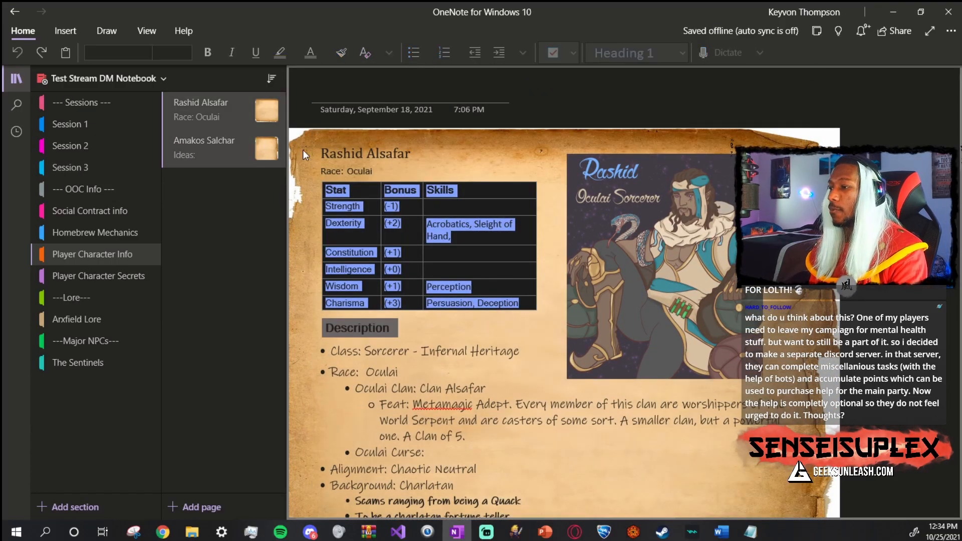
left_click(203, 127)
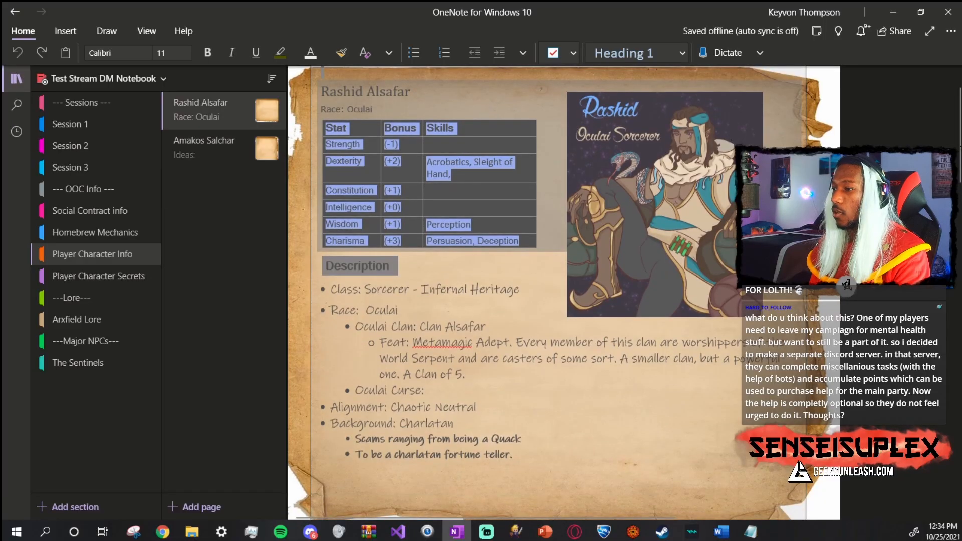
left_click(893, 12)
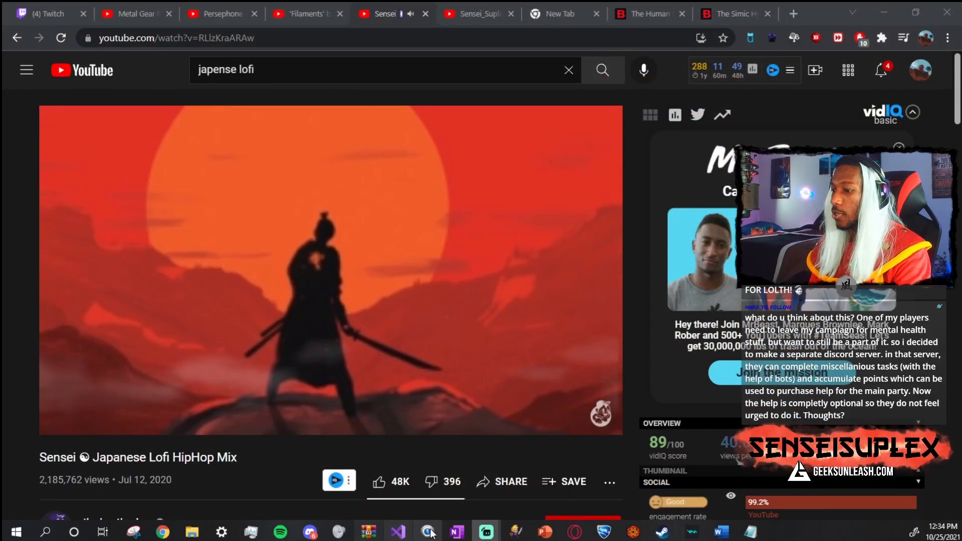
left_click(457, 533)
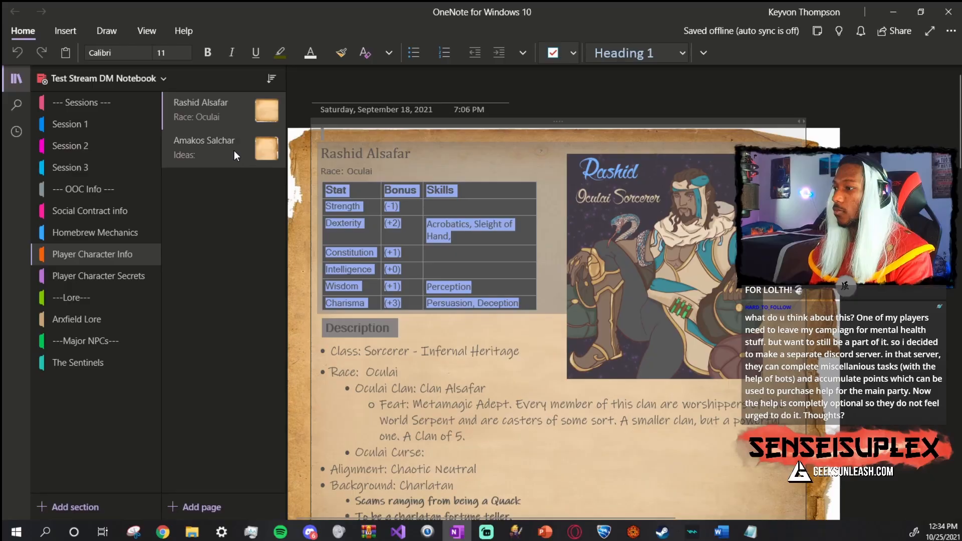
Step: Open the second character page in Player Character Info and look over its whole length
left_click(234, 148)
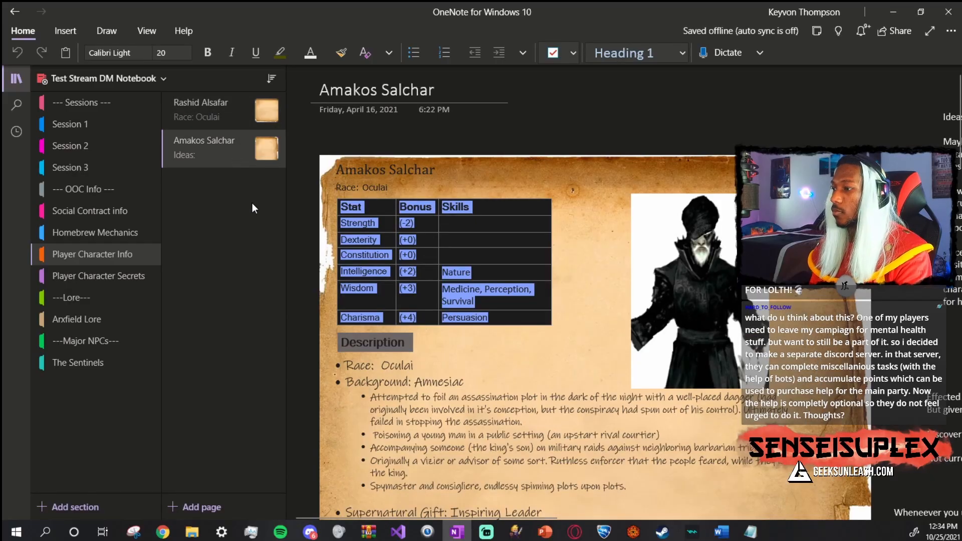
scroll(494, 228, "down", 8)
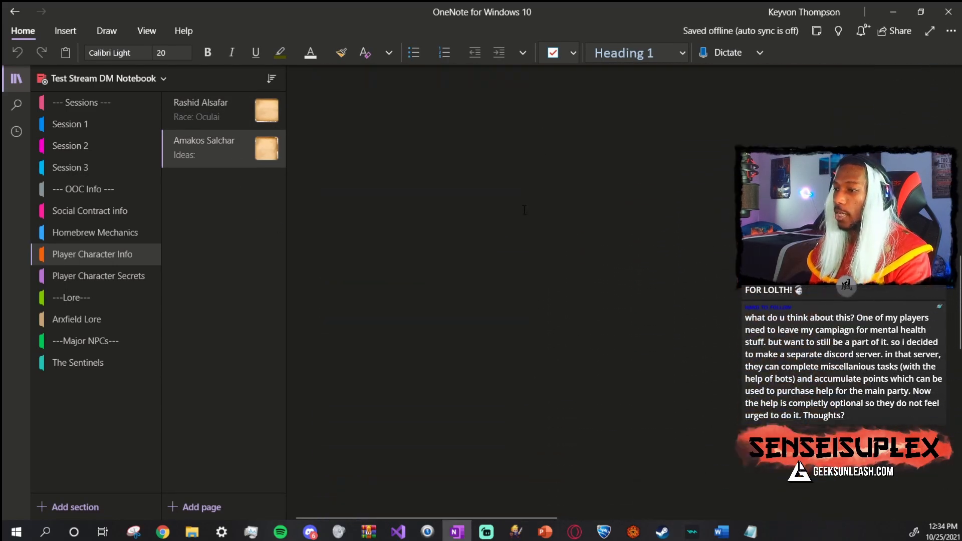
scroll(524, 207, "up", 8)
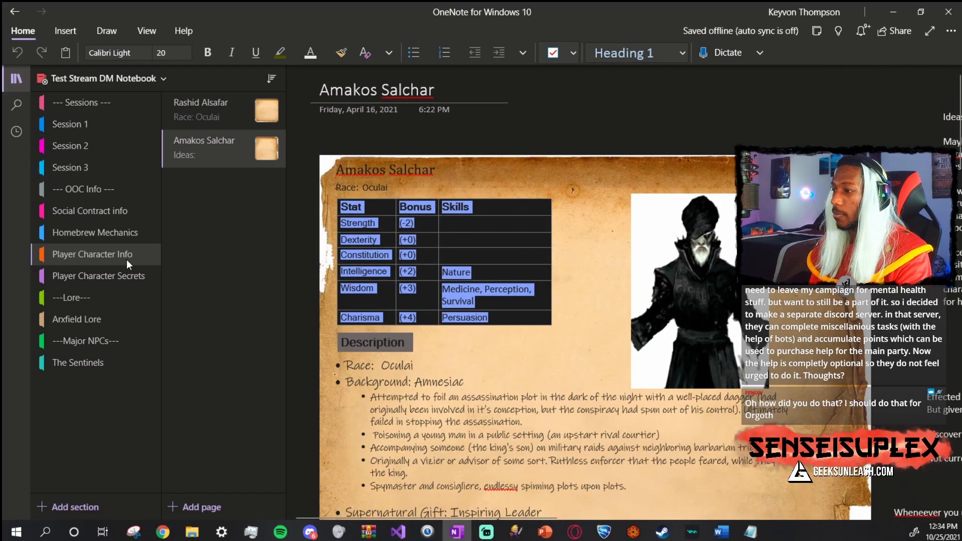
Step: View the Oculai Secrets page in the Player Character Secrets section and move on to the ---Lore--- section
left_click(120, 275)
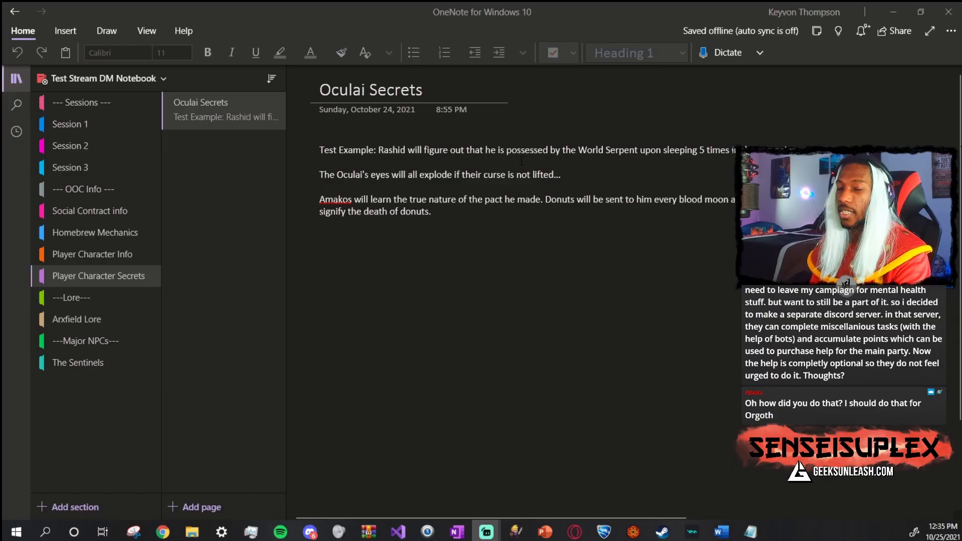
left_click(520, 219)
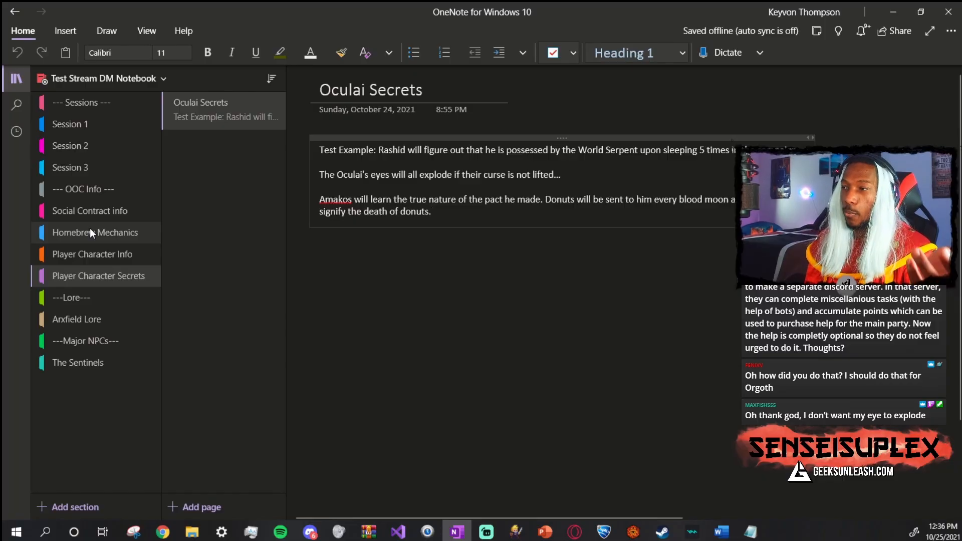
left_click(76, 304)
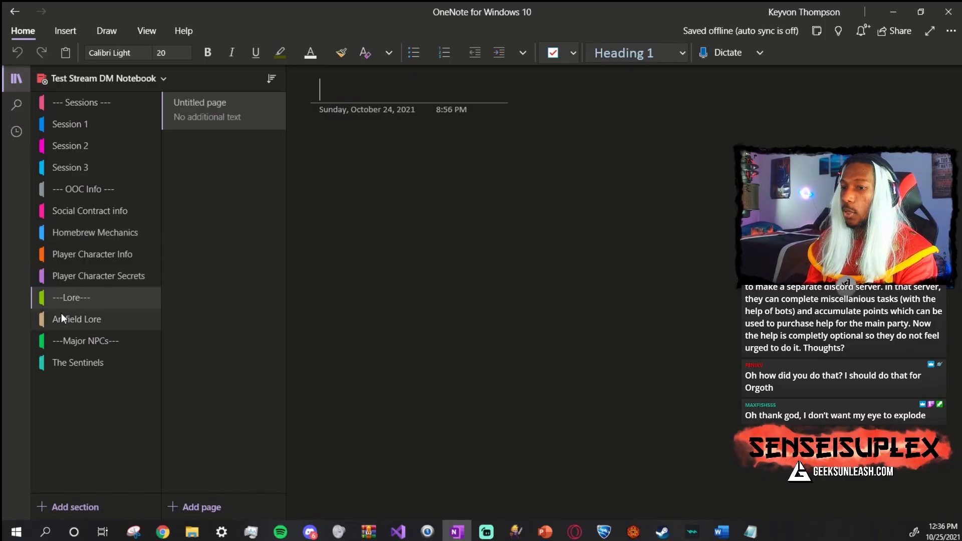
Step: Look through the Arxfield Lore section's pages: Morningside medical center, Arxfield city description, Tower of Azura and City map
left_click(63, 313)
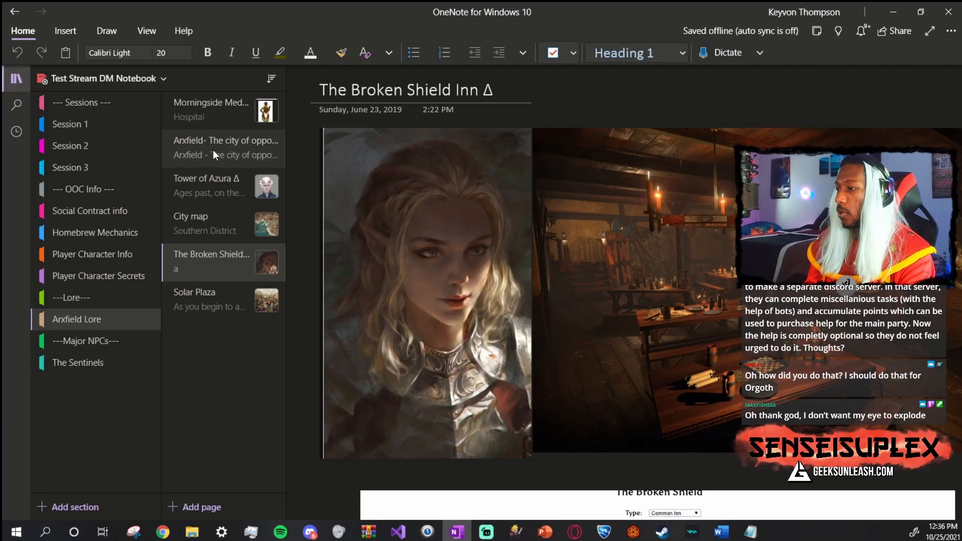
left_click(212, 143)
left_click(224, 104)
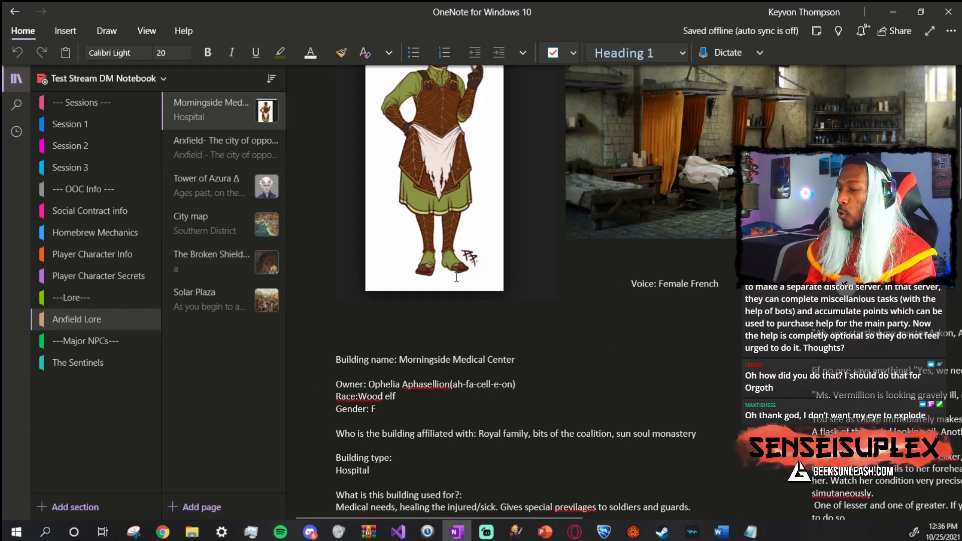
left_click(224, 144)
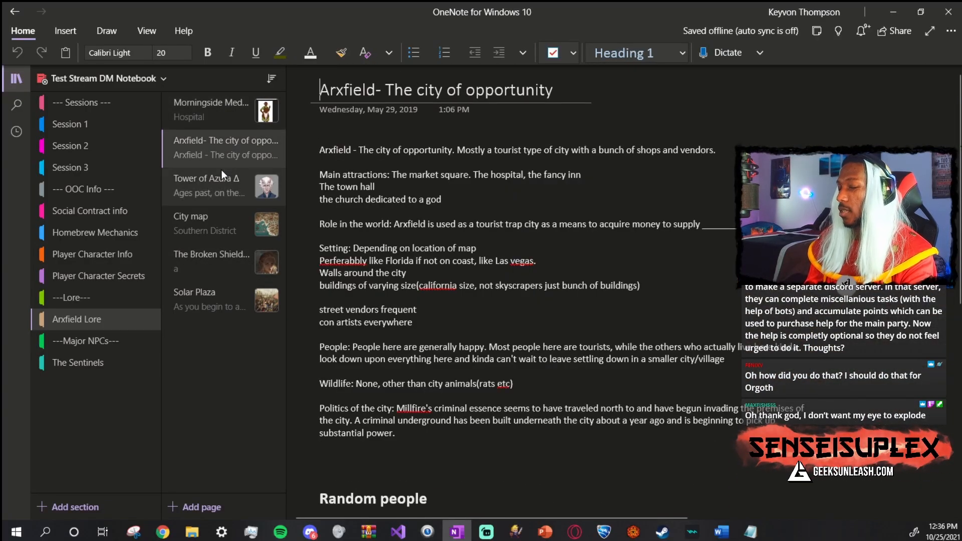
left_click(221, 174)
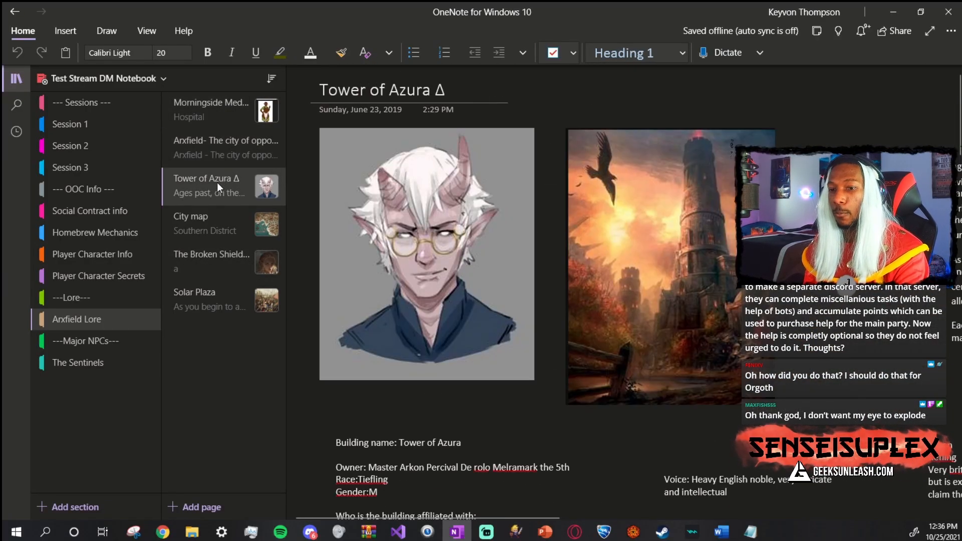
left_click(205, 220)
scroll(480, 317, "down", 3)
scroll(480, 316, "up", 3)
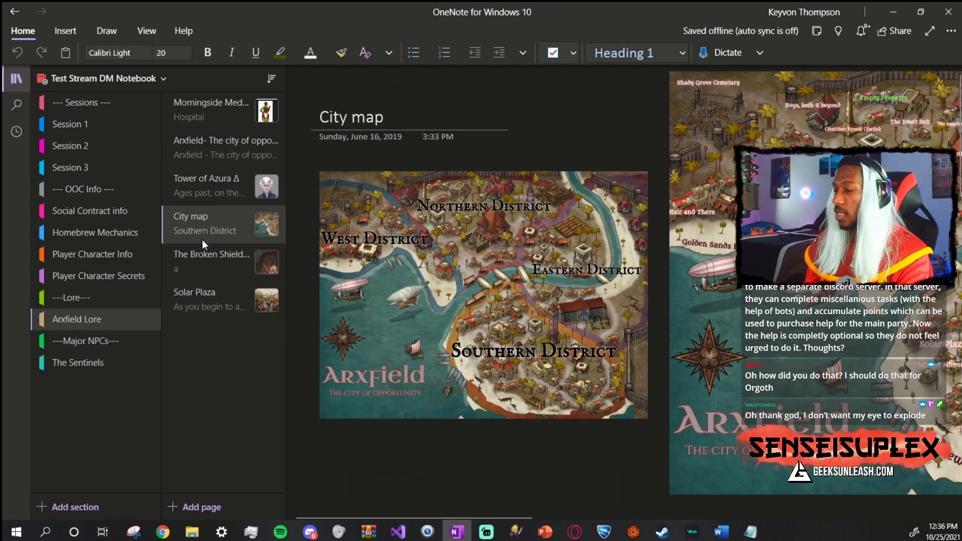
scroll(320, 351, "down", 6)
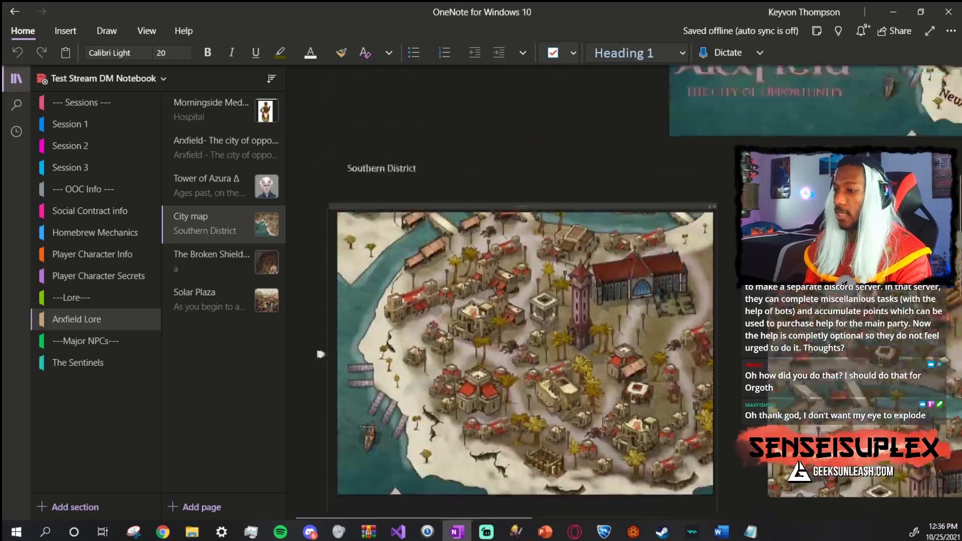
scroll(321, 355, "up", 5)
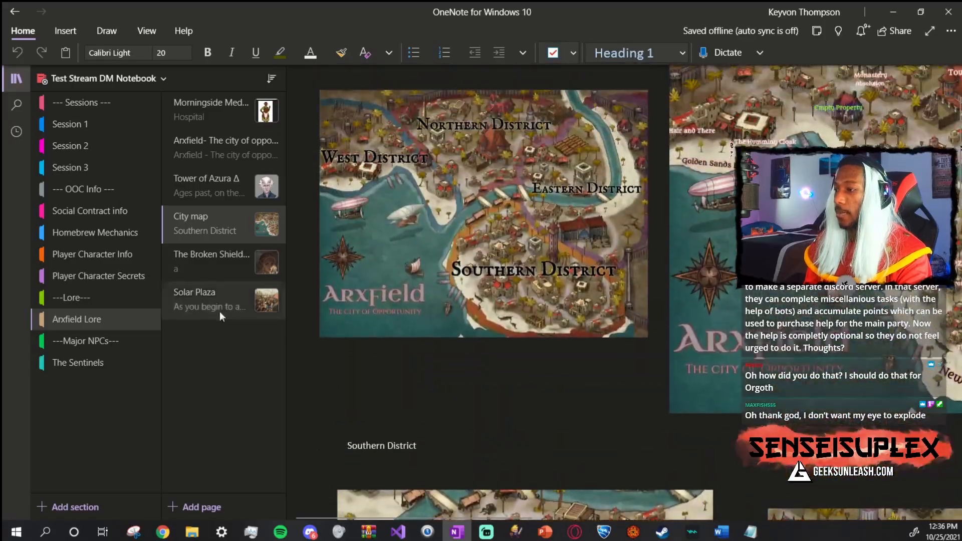
Step: Open The Sentinels page under ---Major NPCs--- and read from Leadership down to the Motto
left_click(104, 343)
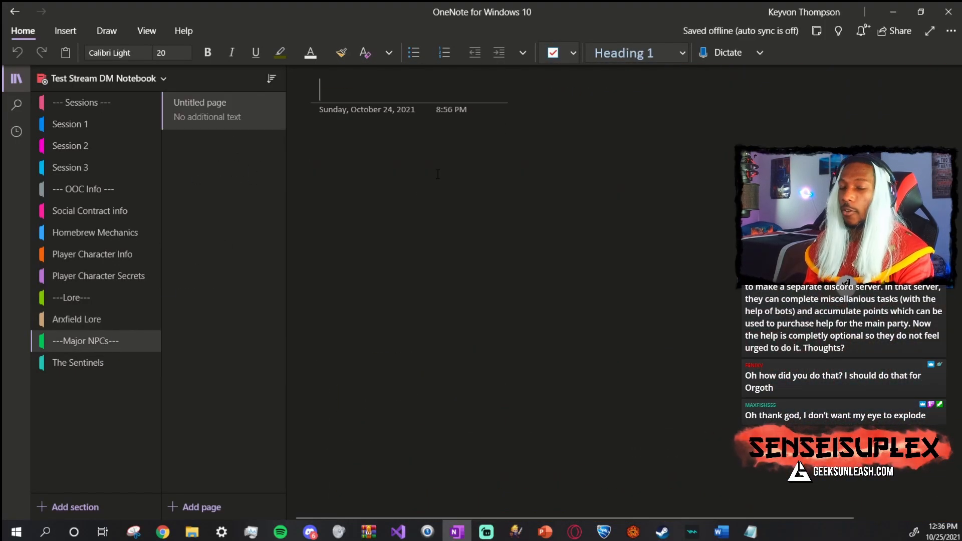
left_click(76, 369)
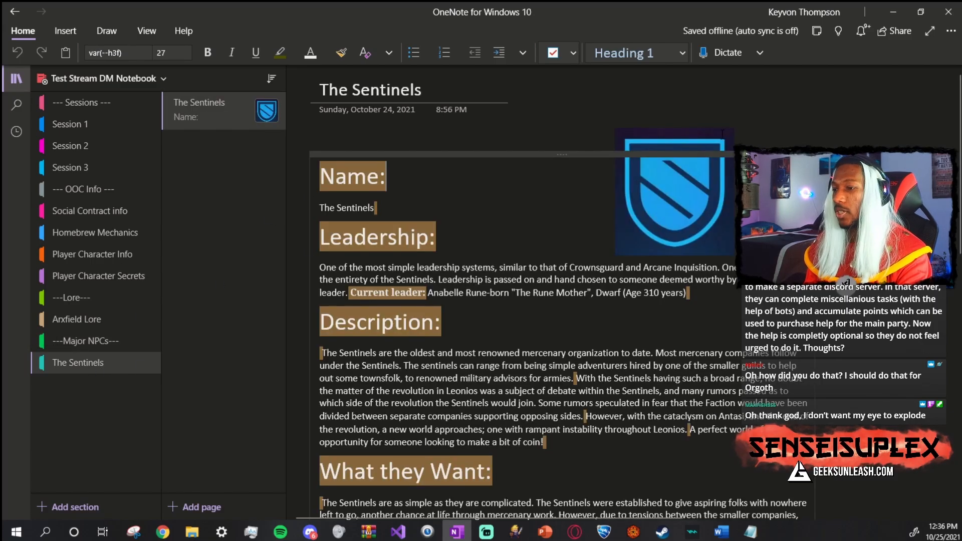
left_click(878, 149)
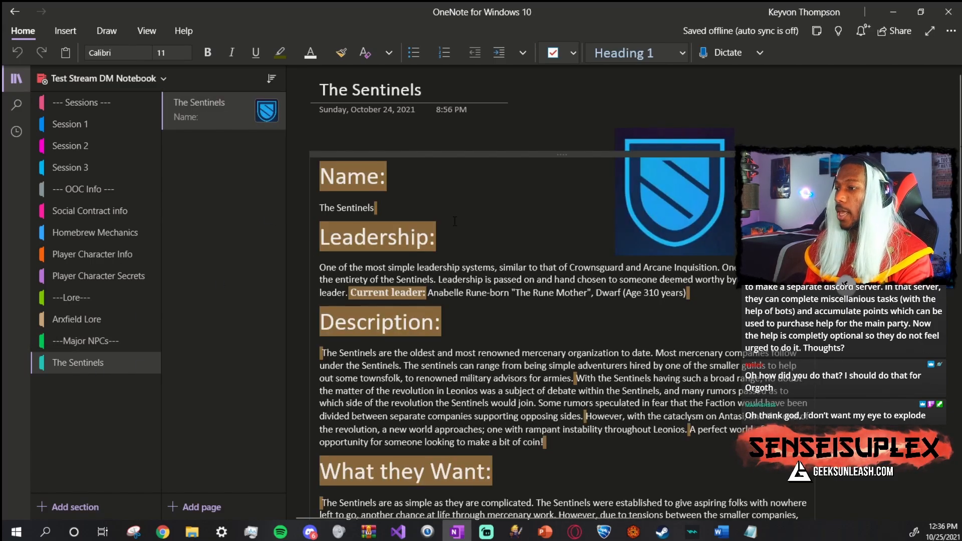
scroll(364, 204, "down", 1)
scroll(364, 203, "down", 2)
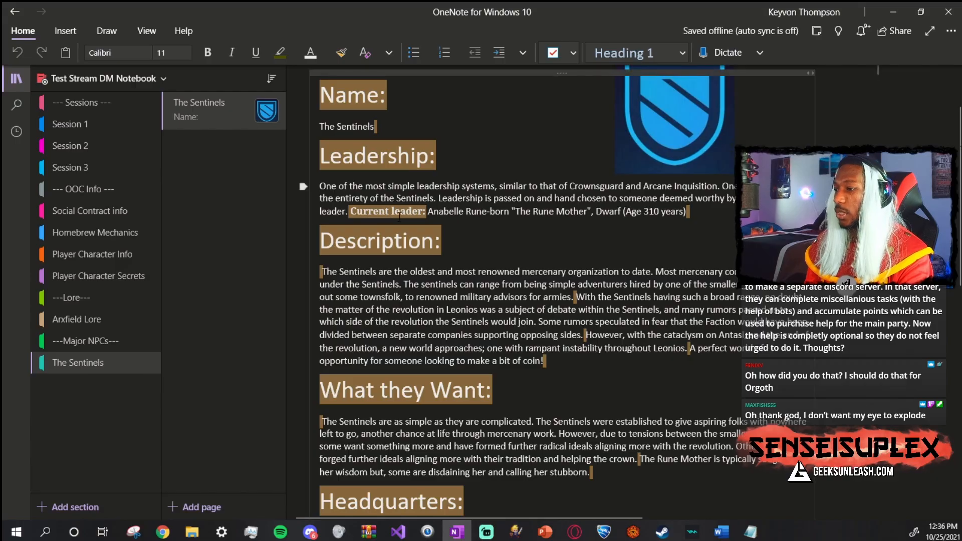
scroll(465, 226, "down", 1)
scroll(465, 226, "down", 2)
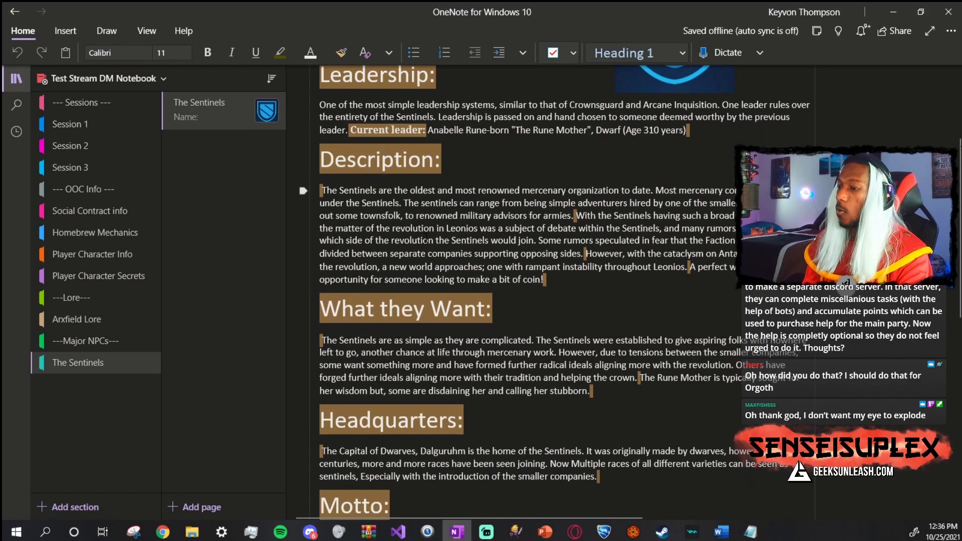
scroll(426, 239, "down", 2)
scroll(422, 326, "down", 2)
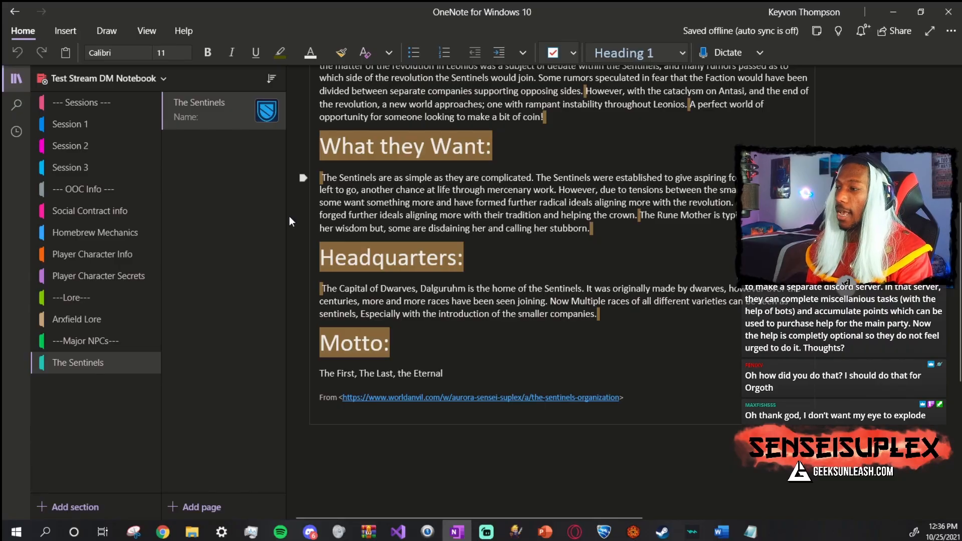
Step: Add a section named "Session 4" and move it directly below Session 3
left_click(114, 159)
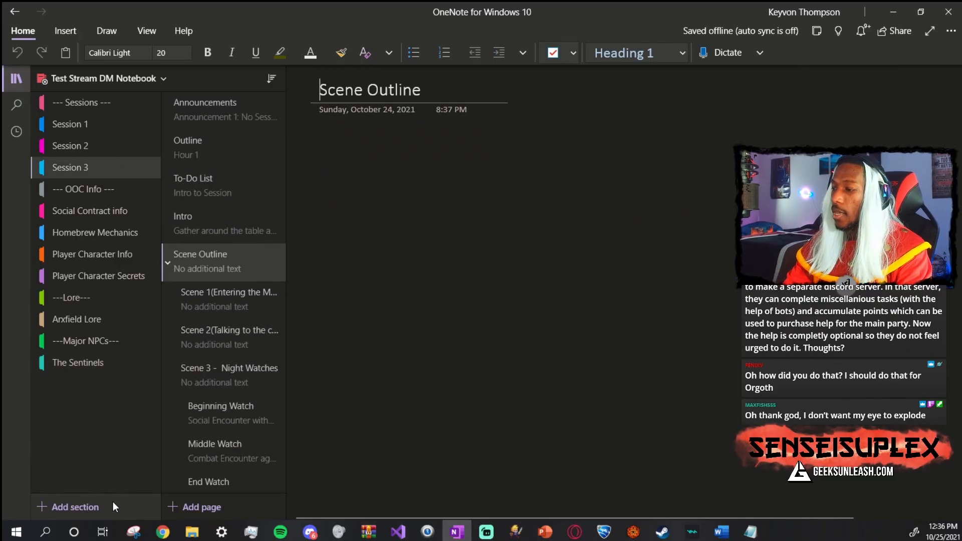
left_click(112, 501)
type("Session 4")
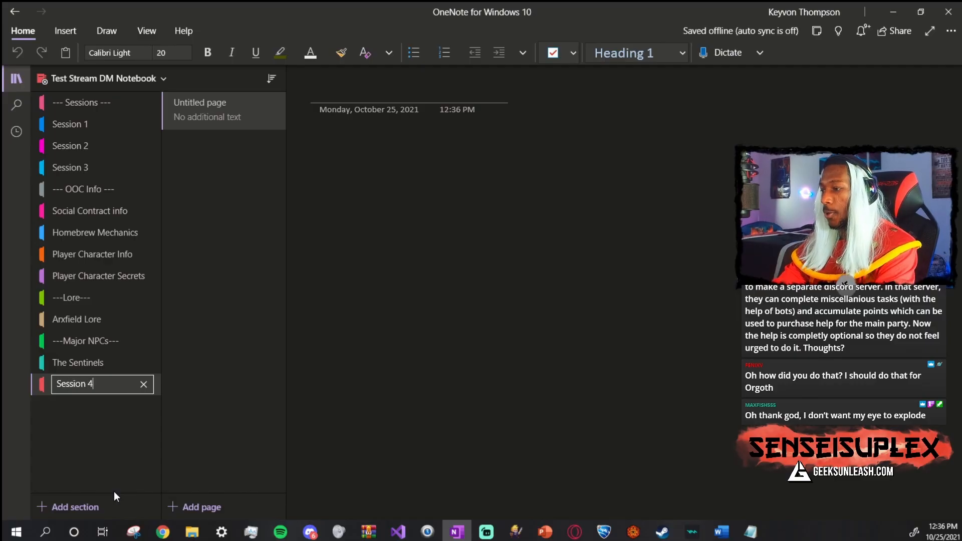
key("Return")
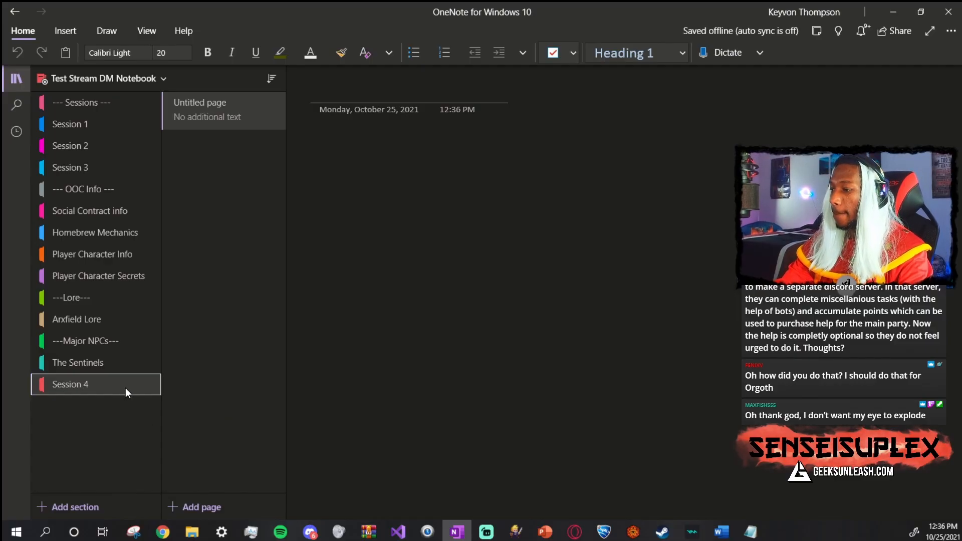
left_click_drag(126, 388, 125, 187)
Step: Copy all pages of Session 3, from Announcements through the End Watch subpage
left_click(93, 164)
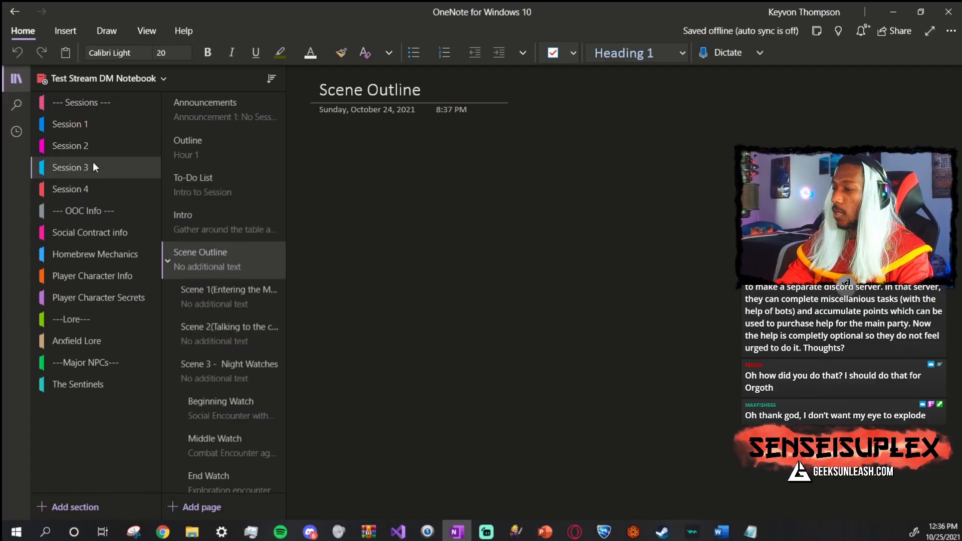
left_click(186, 117, "ctrl")
left_click(190, 149, "ctrl")
left_click(195, 190, "ctrl")
left_click(199, 230, "ctrl")
left_click(207, 274, "ctrl")
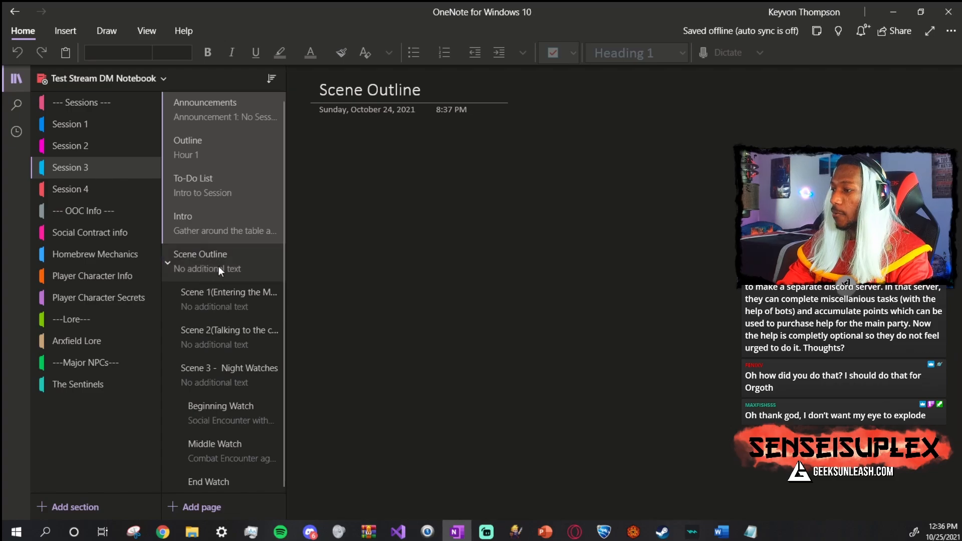
left_click(221, 270, "ctrl")
left_click(217, 300, "ctrl")
left_click(219, 339, "ctrl")
left_click(222, 380, "ctrl")
left_click(219, 420, "ctrl")
left_click(218, 459, "ctrl")
left_click(210, 482, "ctrl")
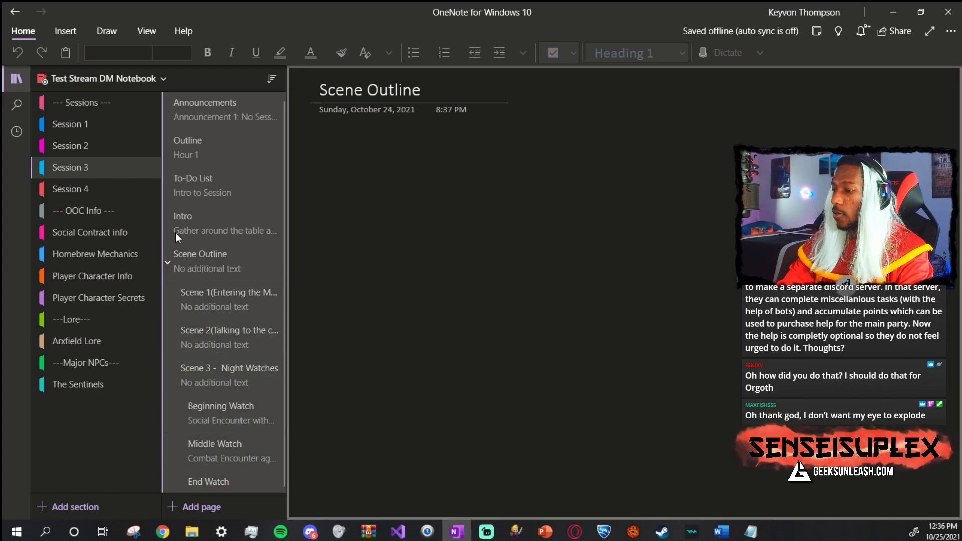
right_click(214, 116)
left_click(239, 161)
Step: Paste the copied pages into Session 4 and delete its blank untitled page
left_click(111, 190)
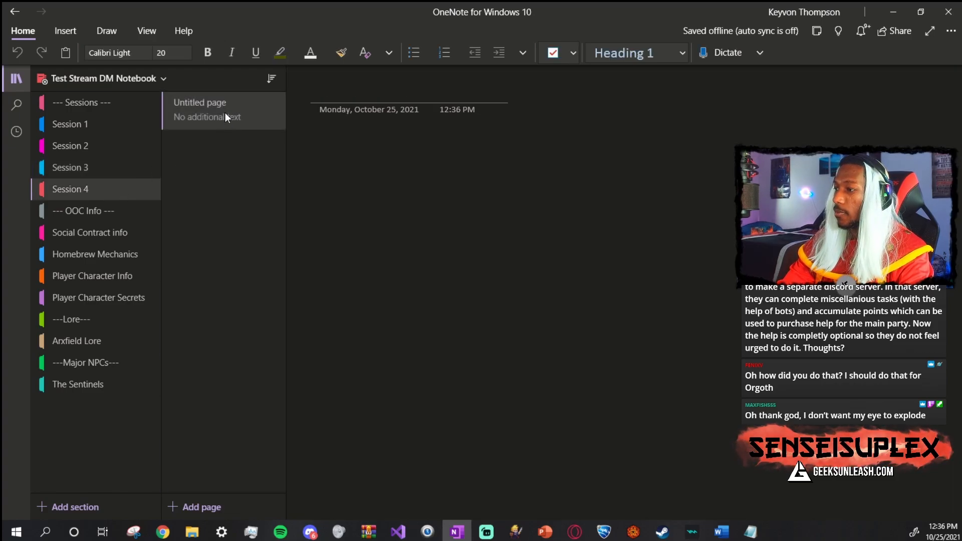
right_click(225, 113)
left_click(248, 194)
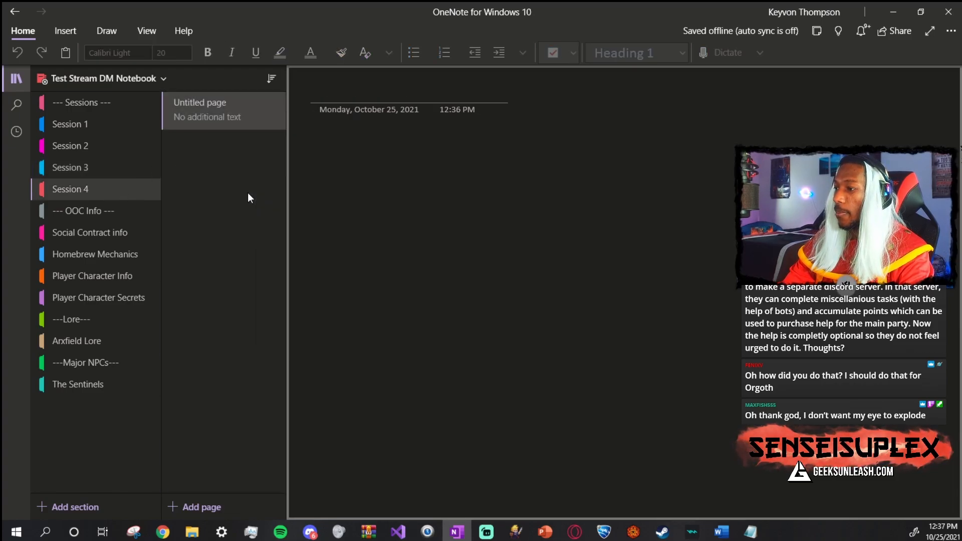
right_click(227, 105)
left_click(268, 113)
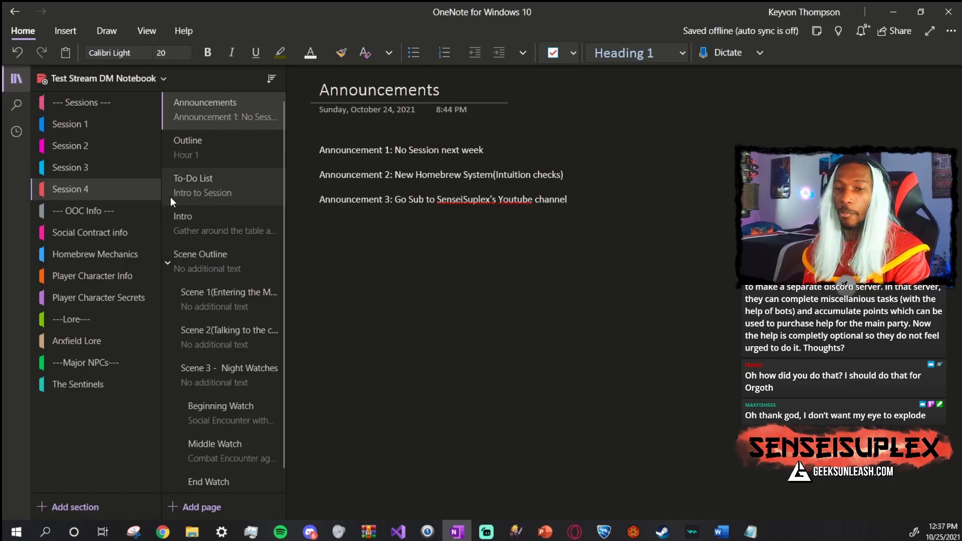
Step: Switch to the Test Stream Player Notbook and view Session 1's To-Do List and Seglesia Square pages
left_click(125, 74)
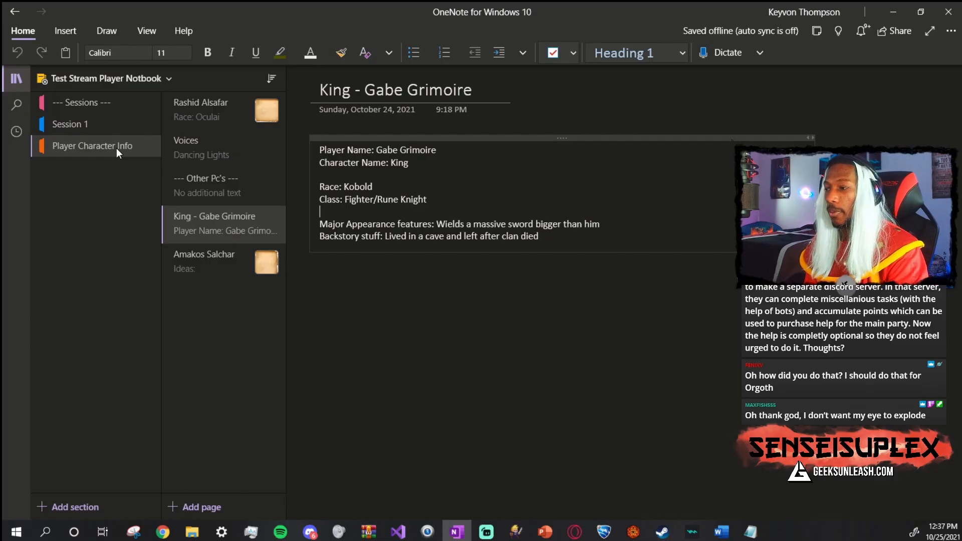
left_click(109, 103)
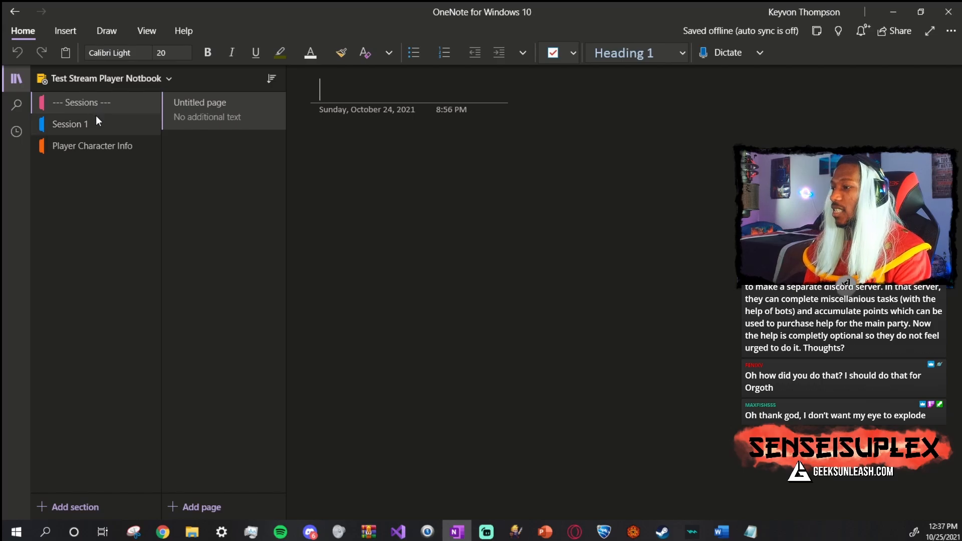
left_click(106, 116)
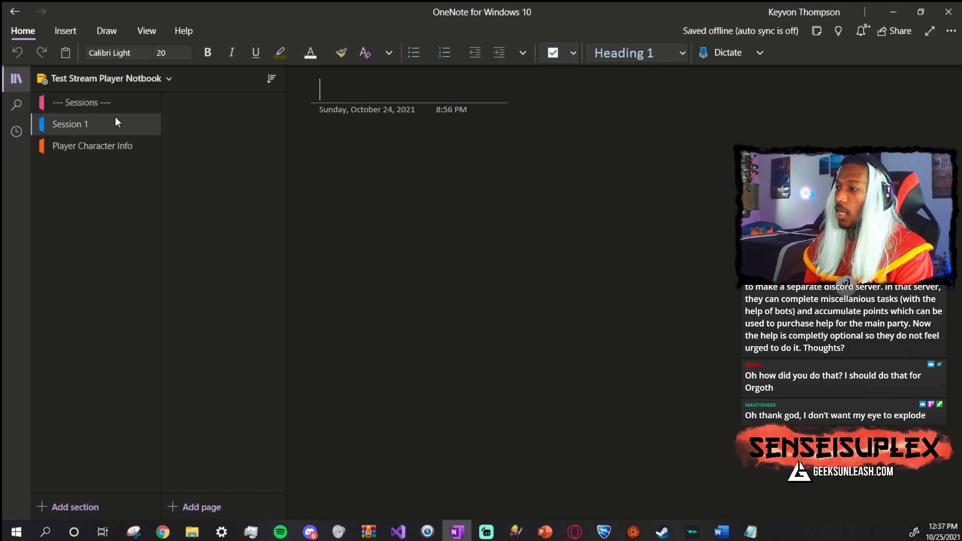
left_click(207, 118)
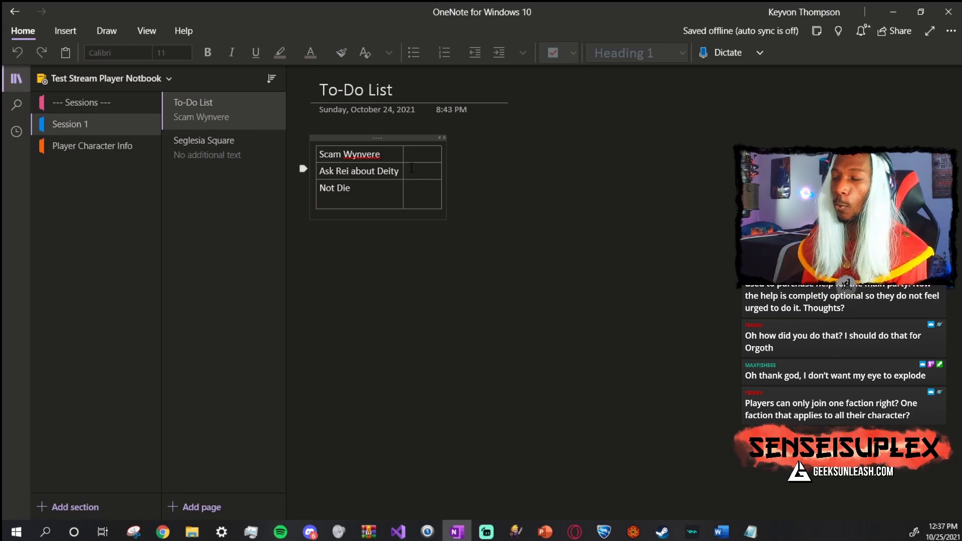
left_click(229, 165)
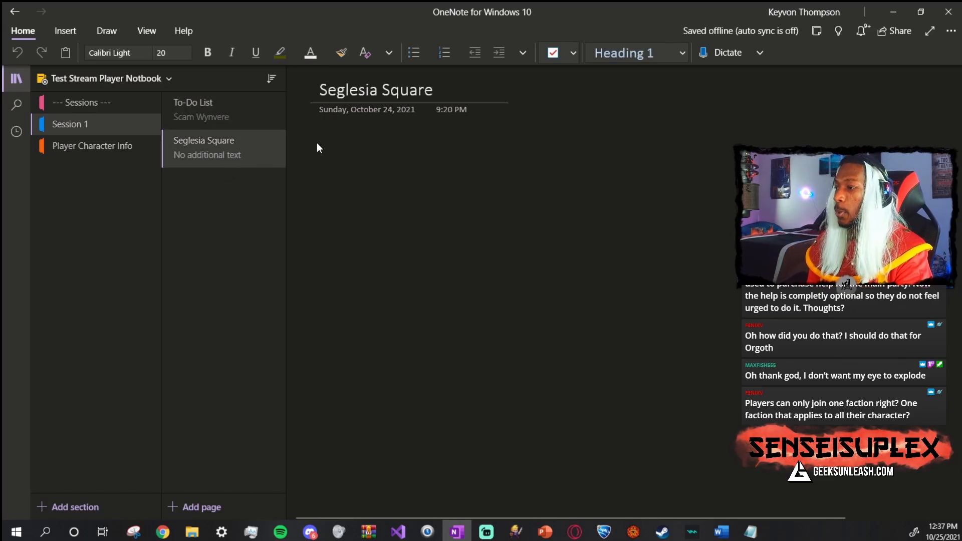
key("Return")
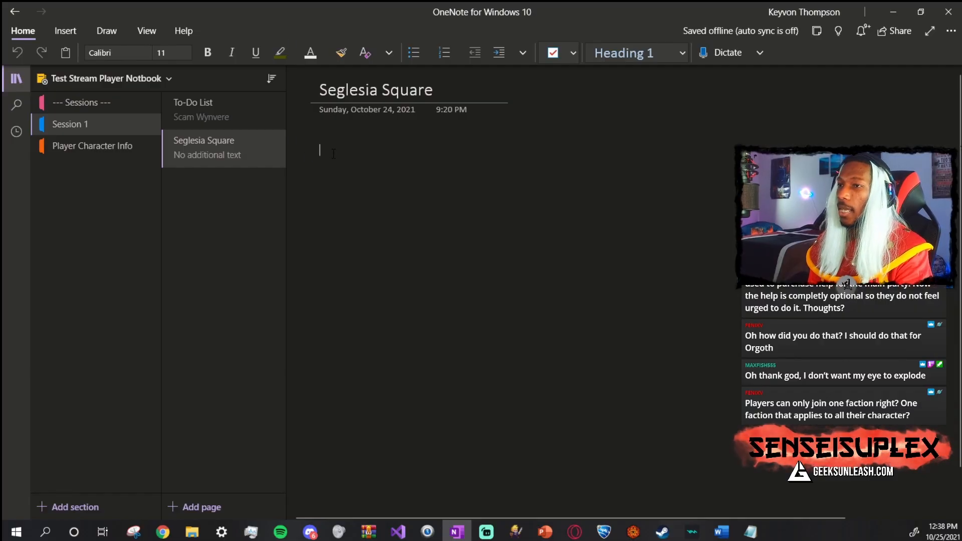
Step: Open the Oculai Sorcerer's page in Player Character Info and look over its stat table and description
left_click(127, 144)
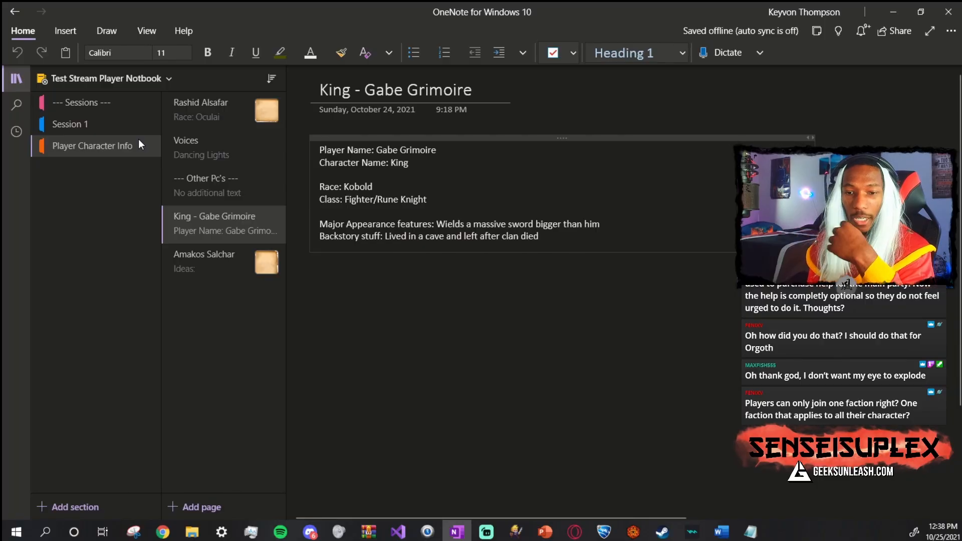
left_click(200, 110)
scroll(439, 175, "down", 3)
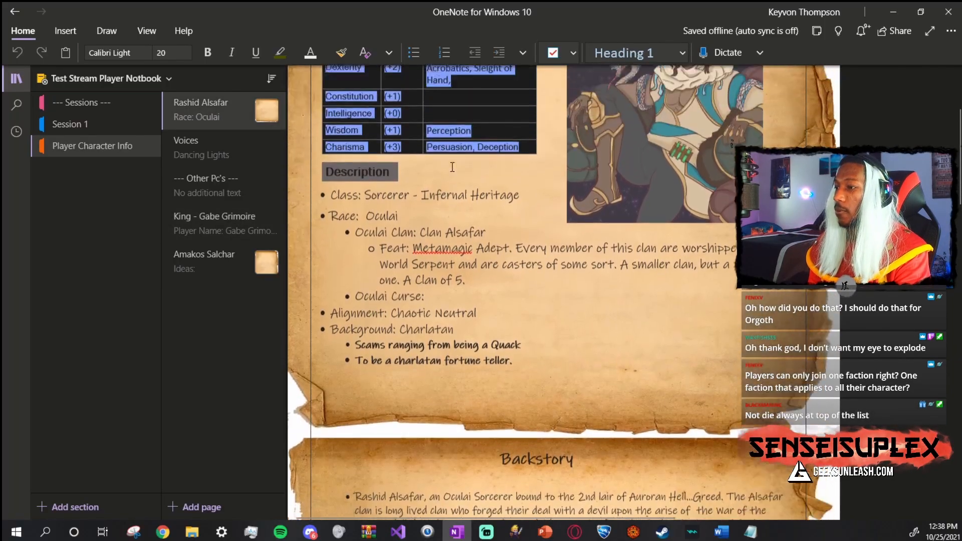
scroll(439, 174, "up", 2)
scroll(425, 184, "up", 1)
scroll(424, 182, "up", 1)
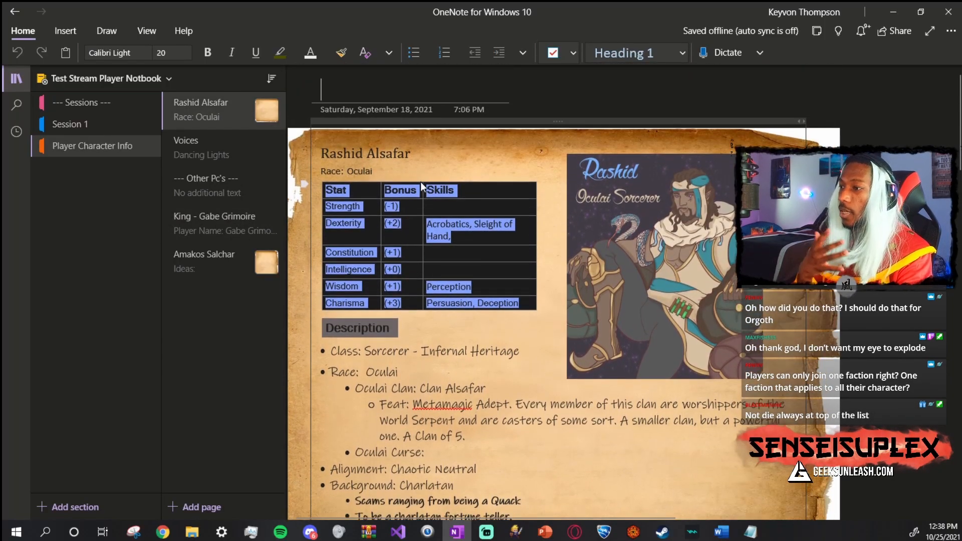
scroll(424, 183, "down", 2)
Step: View the Voices and Other Pc's pages, and examine the backstory line on the Kobold character King's page
left_click(184, 153)
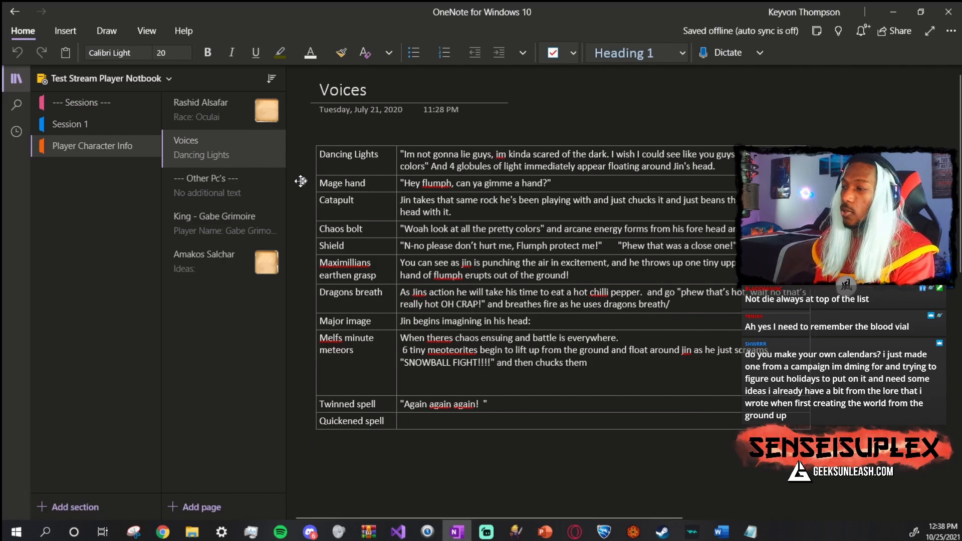
left_click(239, 194)
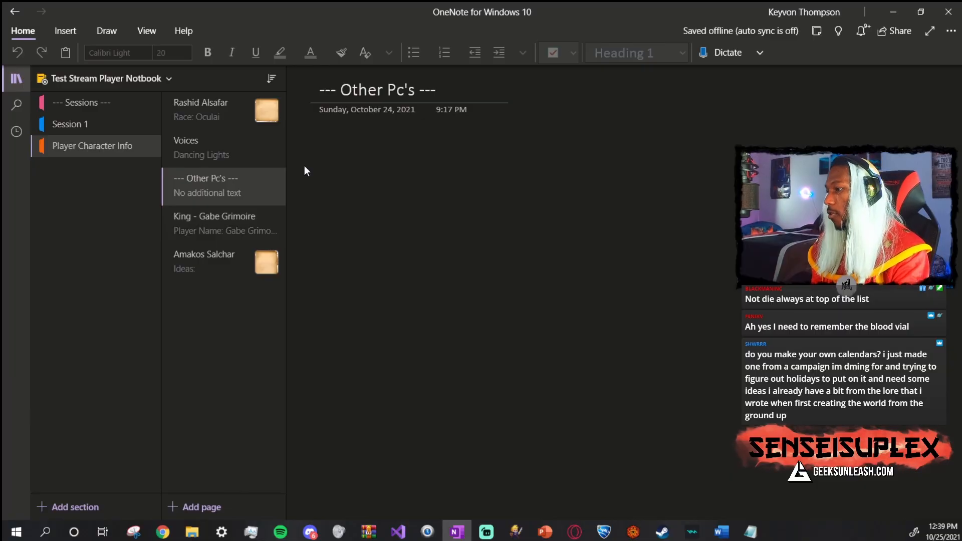
left_click(220, 227)
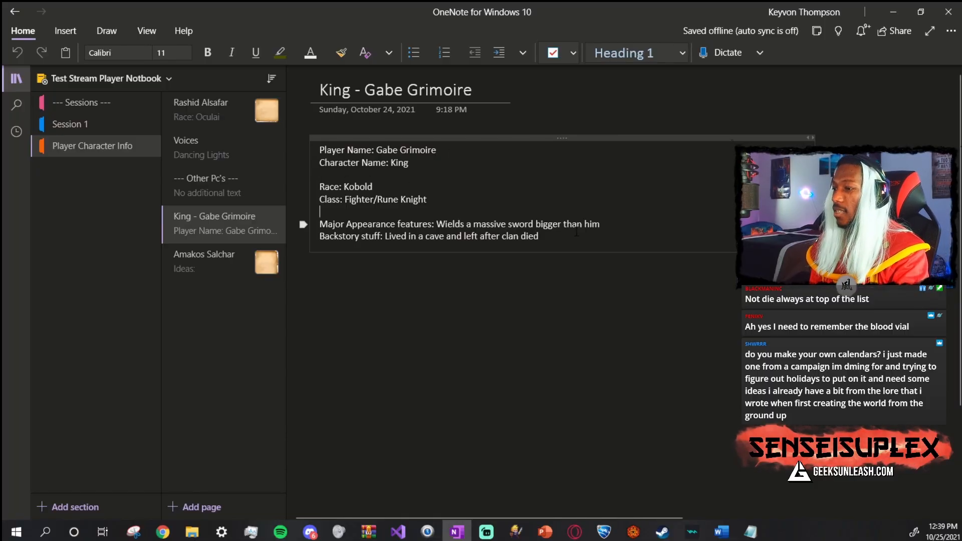
left_click_drag(540, 236, 409, 237)
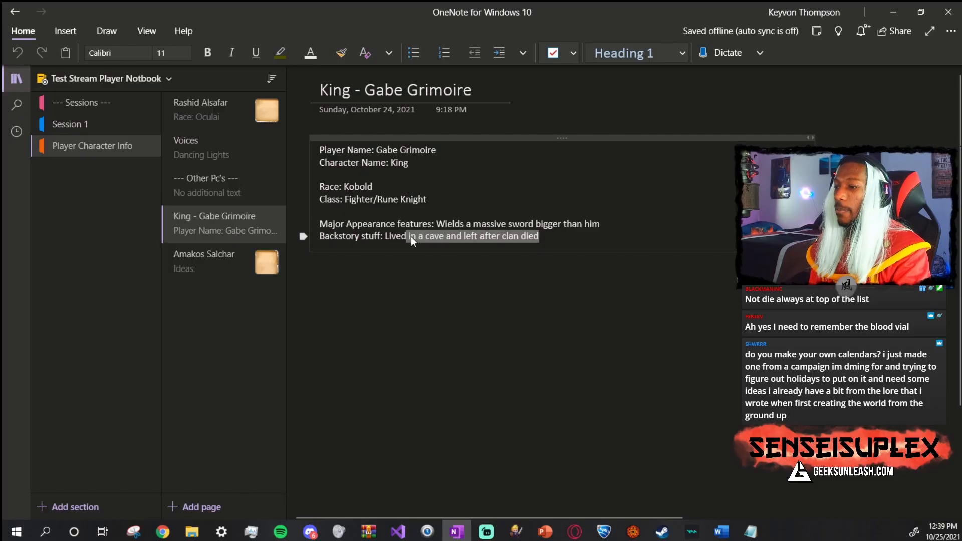
left_click(606, 235)
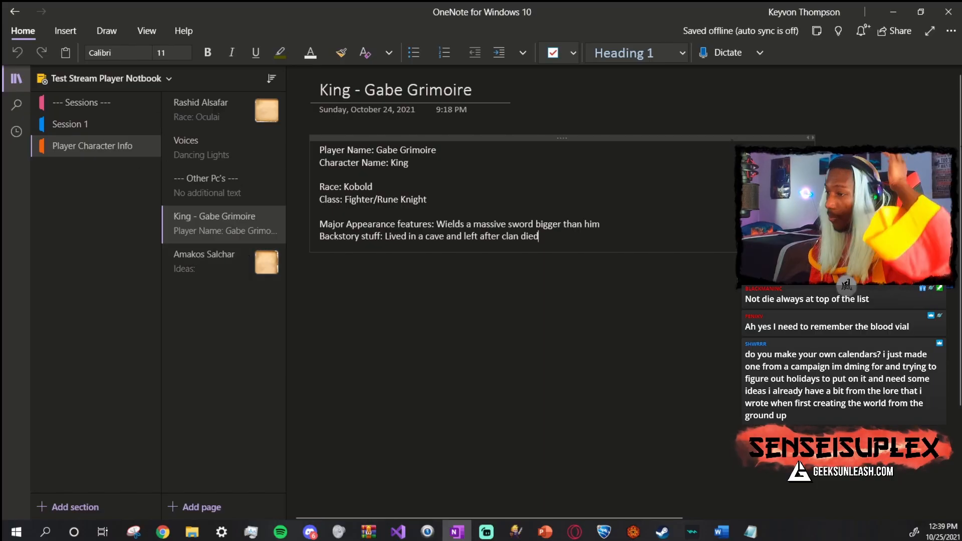
key("alt+Tab")
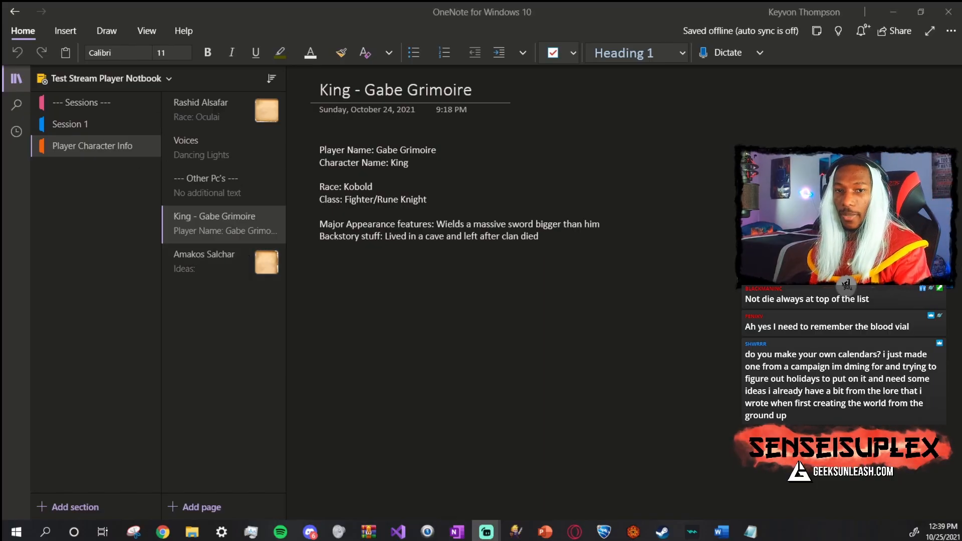